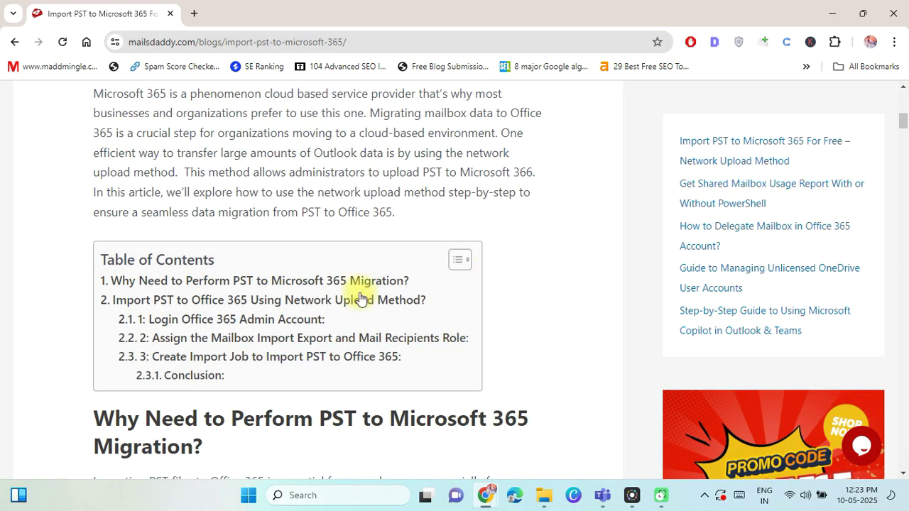
- Go to the guide's network upload section, copy its login.microsoftonline.com link and open that address in a new tab
{"action": "left_click", "coordinate": [240, 300]}
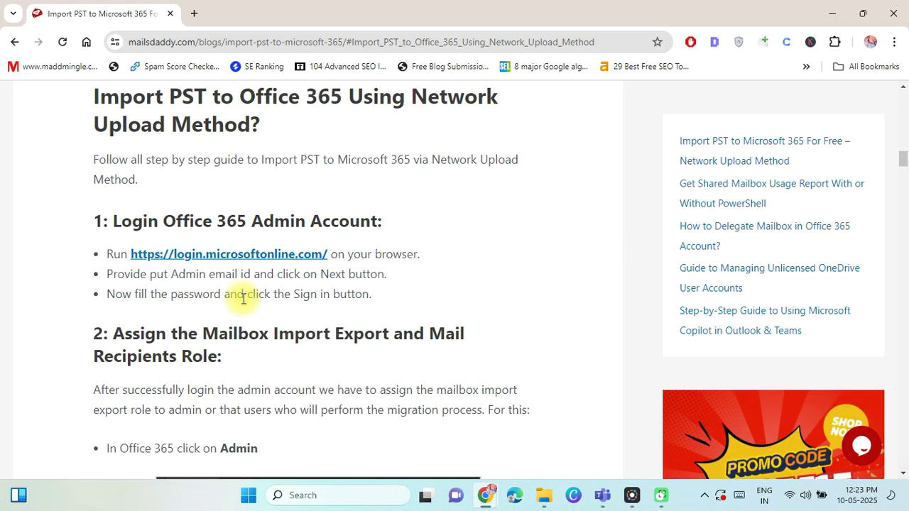
{"action": "triple_click", "coordinate": [188, 220]}
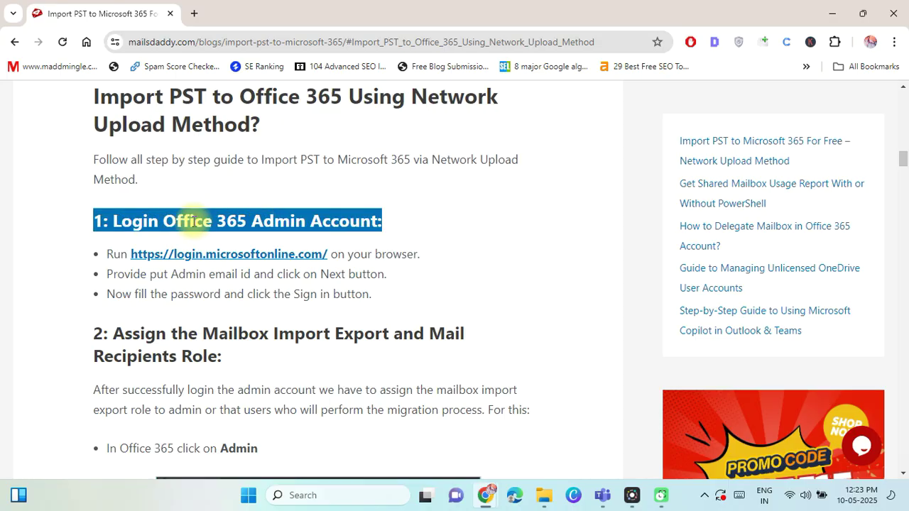
{"action": "right_click", "coordinate": [230, 256]}
{"action": "left_click", "coordinate": [291, 369]}
{"action": "left_click", "coordinate": [199, 11]}
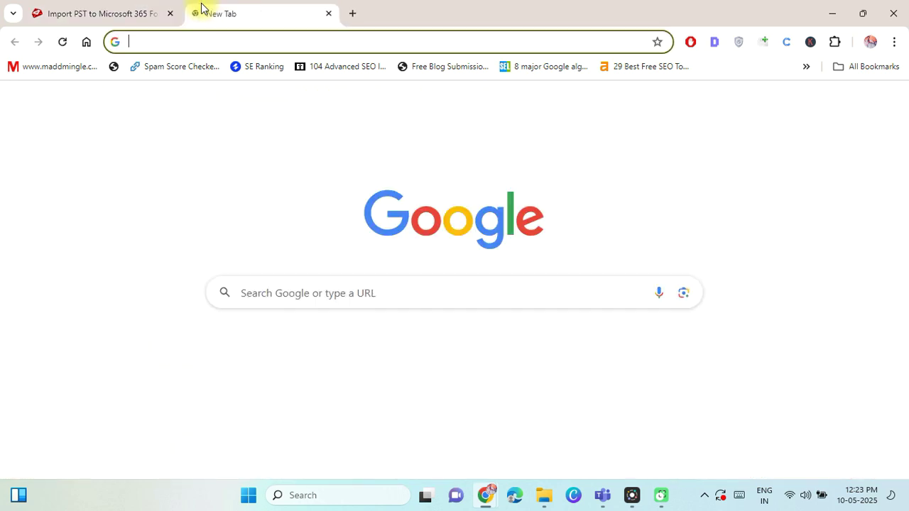
{"action": "key", "text": "ctrl+v"}
{"action": "key", "text": "Return"}
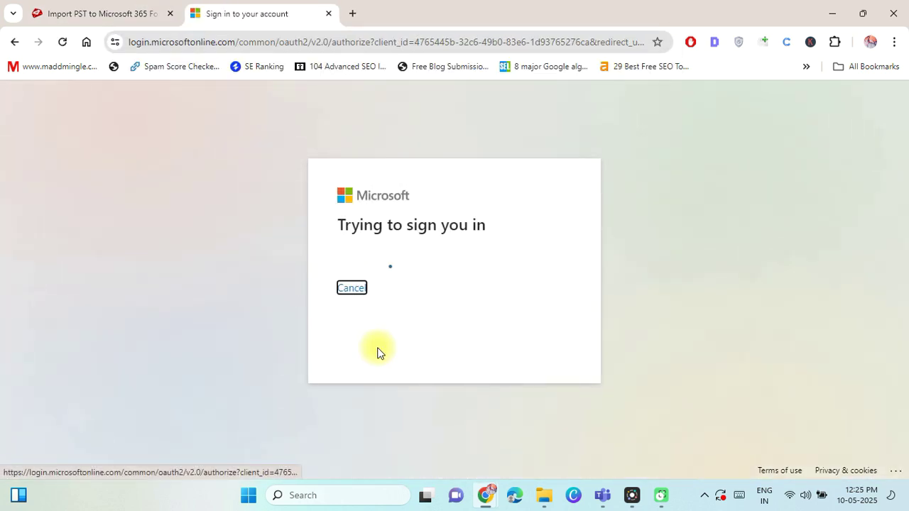
- Sign in to Microsoft 365 with the admin account's email and password
{"action": "left_click", "coordinate": [338, 218]}
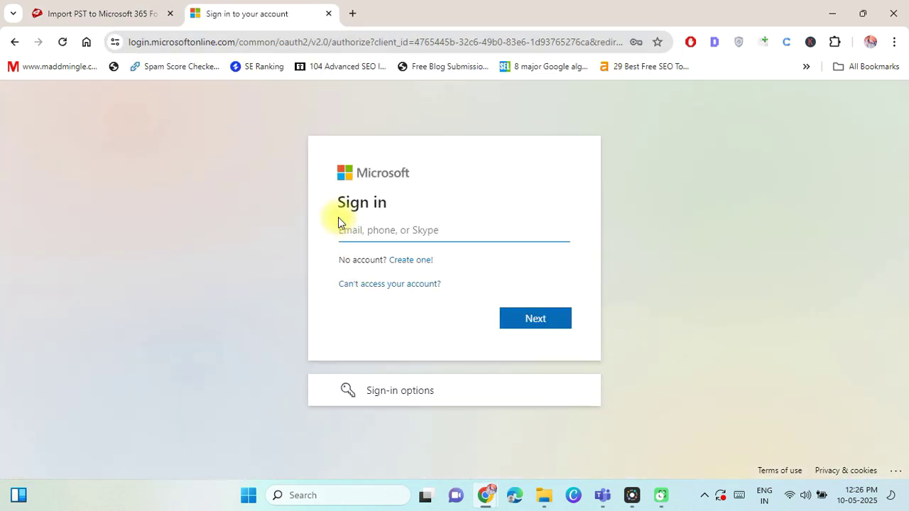
{"action": "left_click", "coordinate": [537, 327]}
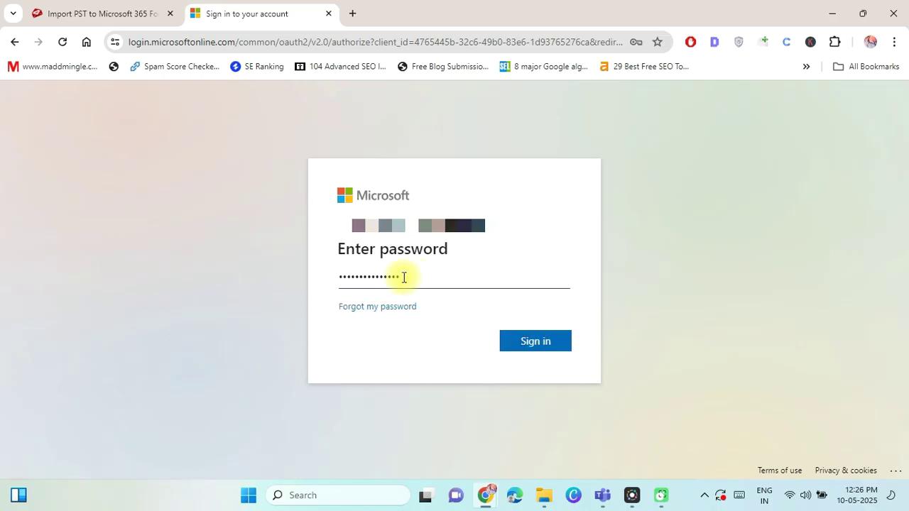
{"action": "left_click", "coordinate": [538, 344]}
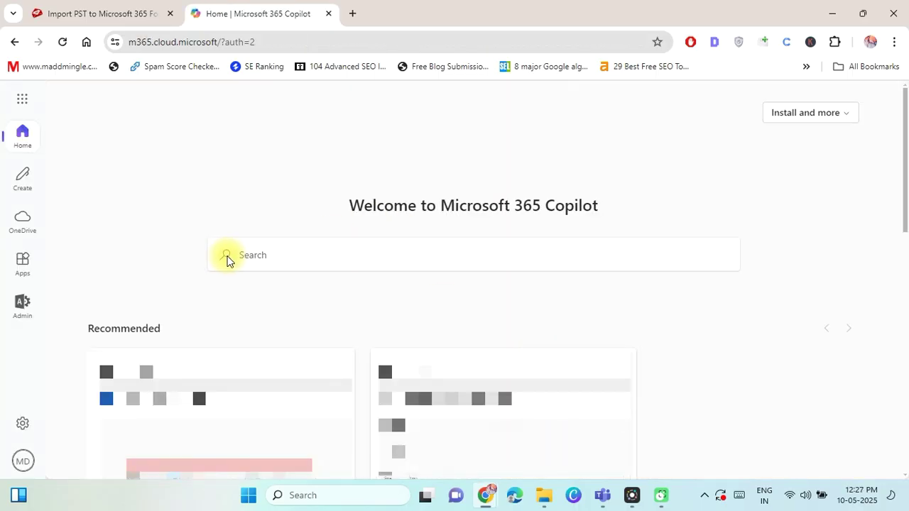
- Check the guide's section on assigning the import roles and open the Exchange admin center from the Microsoft 365 admin center
{"action": "left_click", "coordinate": [116, 17]}
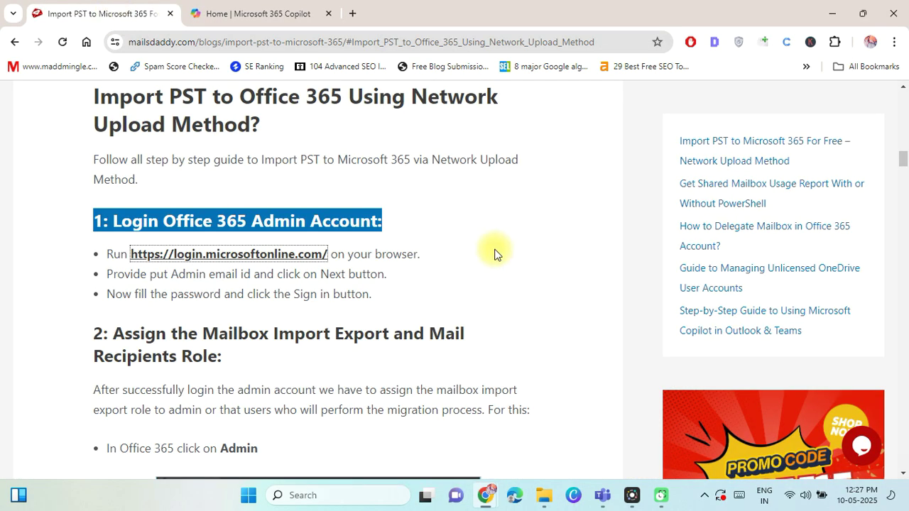
{"action": "left_click", "coordinate": [294, 359]}
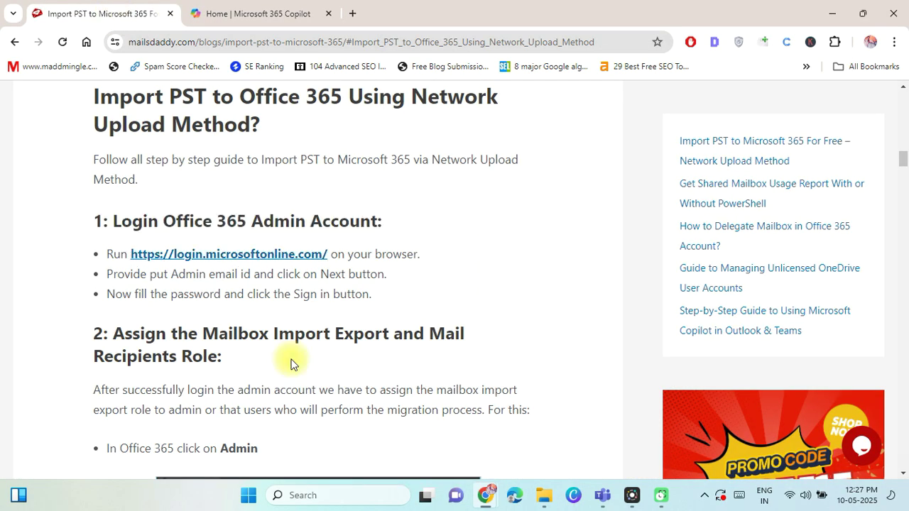
{"action": "triple_click", "coordinate": [169, 340]}
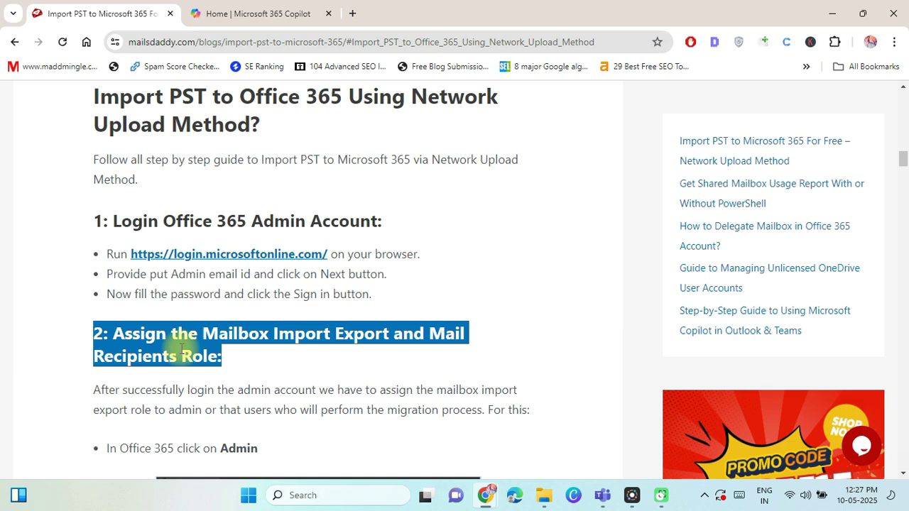
{"action": "left_click", "coordinate": [228, 6]}
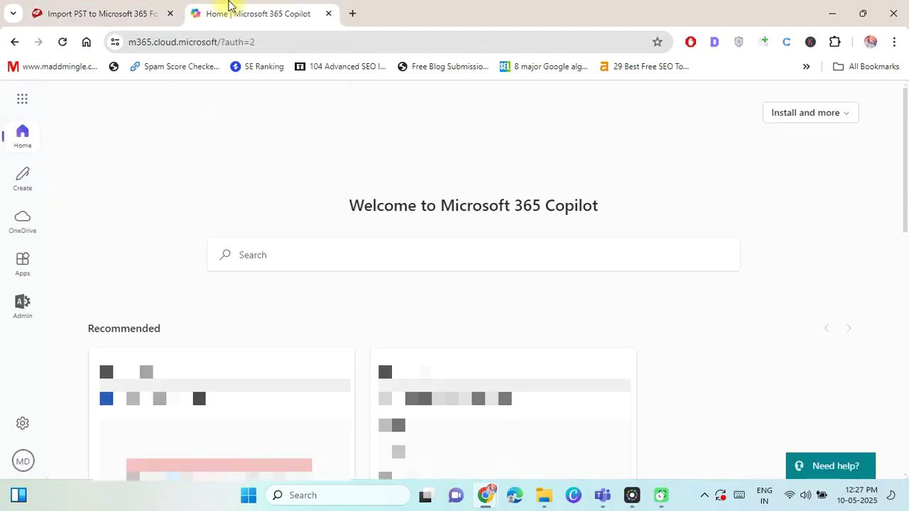
{"action": "left_click", "coordinate": [17, 313]}
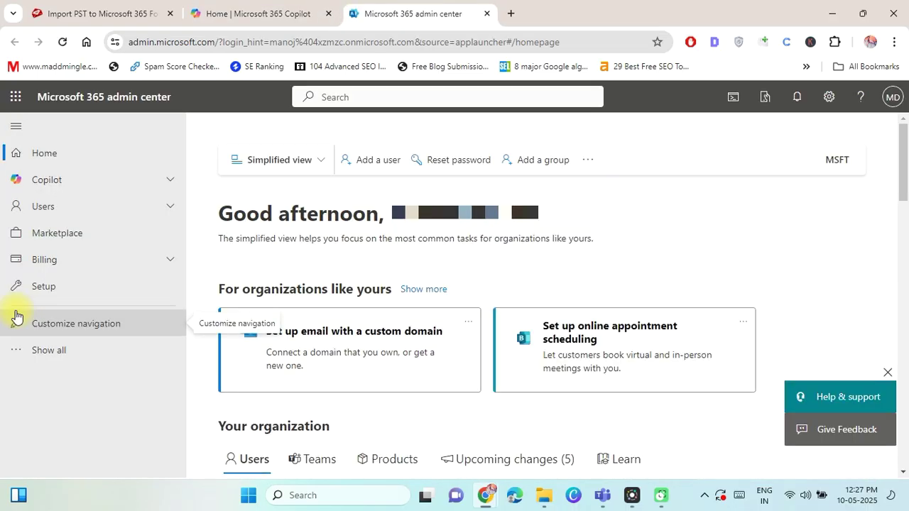
{"action": "left_click", "coordinate": [56, 364]}
{"action": "left_click_drag", "start_coordinate": [189, 237], "coordinate": [189, 319]}
{"action": "scroll", "coordinate": [81, 325], "scroll_direction": "down", "scroll_amount": 2}
{"action": "left_click", "coordinate": [81, 325]}
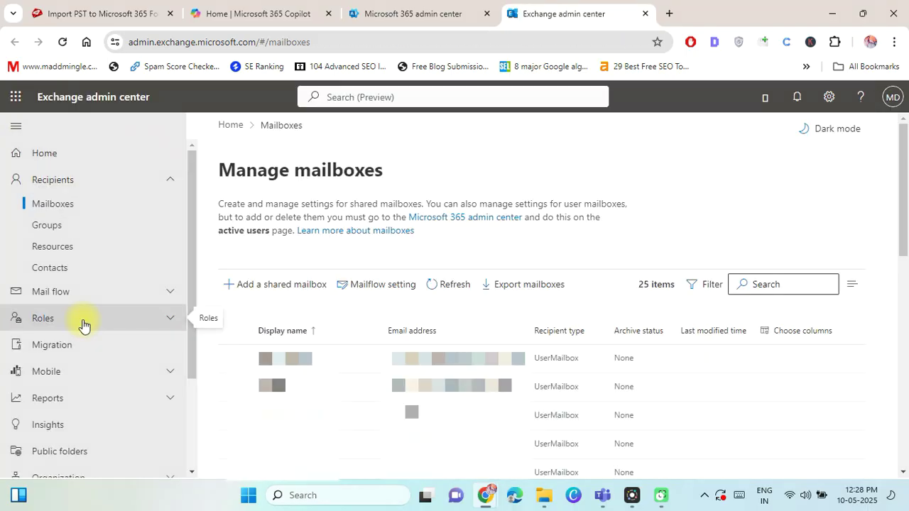
- Open the Organization Management role group from the Exchange admin roles
{"action": "left_click", "coordinate": [173, 319]}
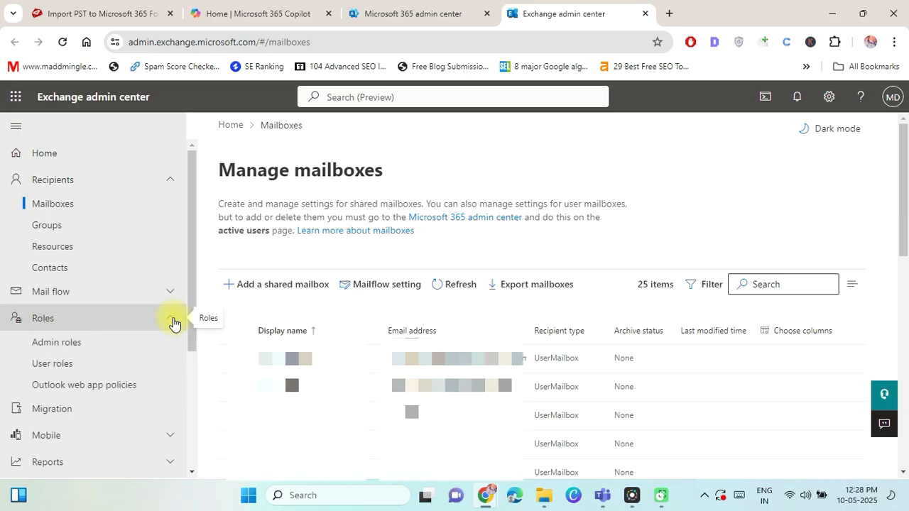
{"action": "left_click", "coordinate": [72, 344]}
{"action": "scroll", "coordinate": [907, 218], "scroll_direction": "down", "scroll_amount": 3}
{"action": "left_click_drag", "start_coordinate": [907, 218], "coordinate": [903, 349]}
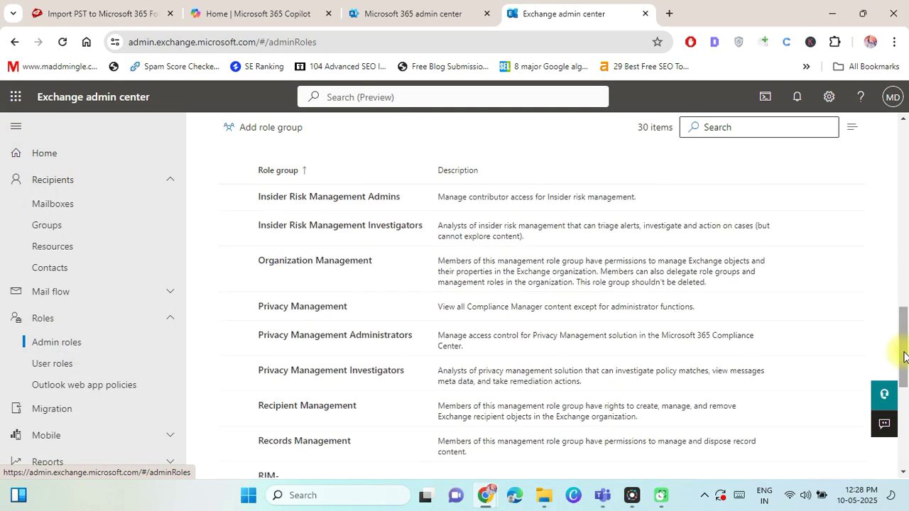
{"action": "left_click", "coordinate": [295, 263]}
- Include the Mail Recipients and Mailbox Import Export roles in the Organization Management permissions and save them
{"action": "left_click", "coordinate": [668, 191]}
{"action": "left_click_drag", "start_coordinate": [903, 151], "coordinate": [899, 308]}
{"action": "left_click", "coordinate": [553, 223]}
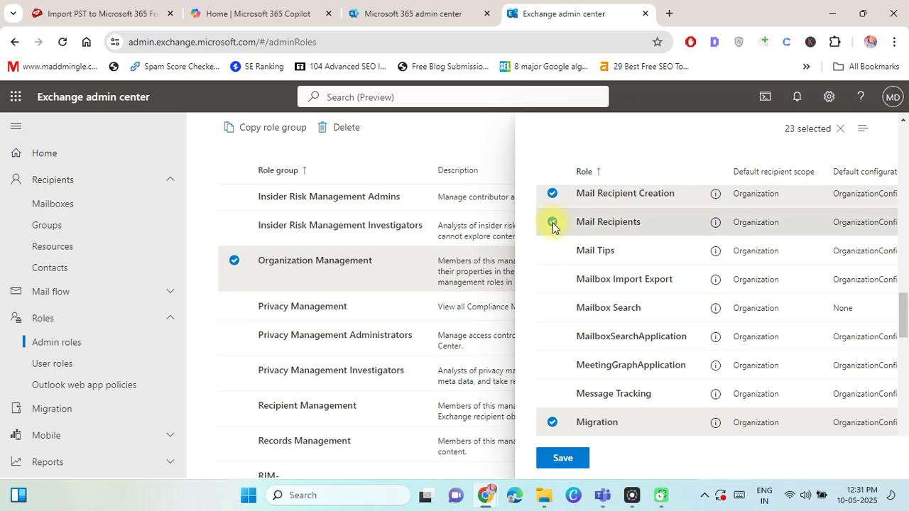
{"action": "left_click", "coordinate": [552, 279]}
{"action": "left_click", "coordinate": [565, 458]}
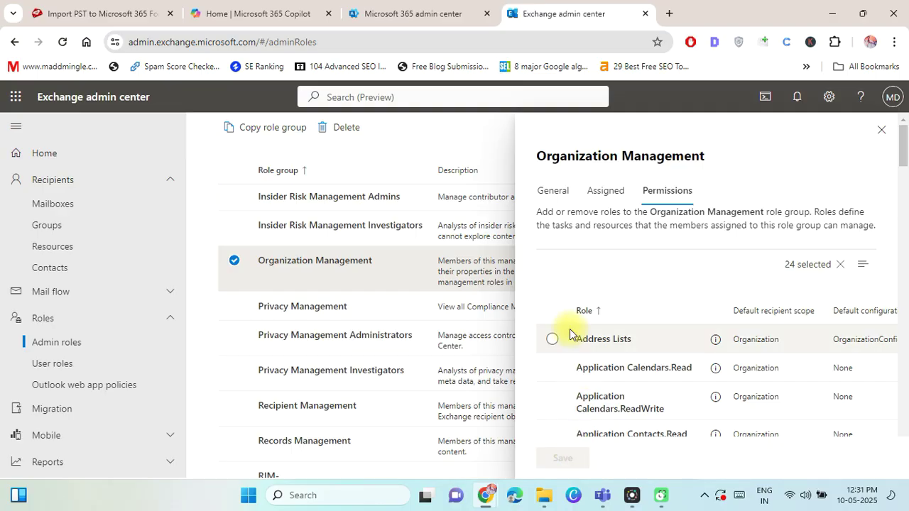
- Assign the admin user as a member of the Organization Management role group and close its details
{"action": "left_click", "coordinate": [605, 198]}
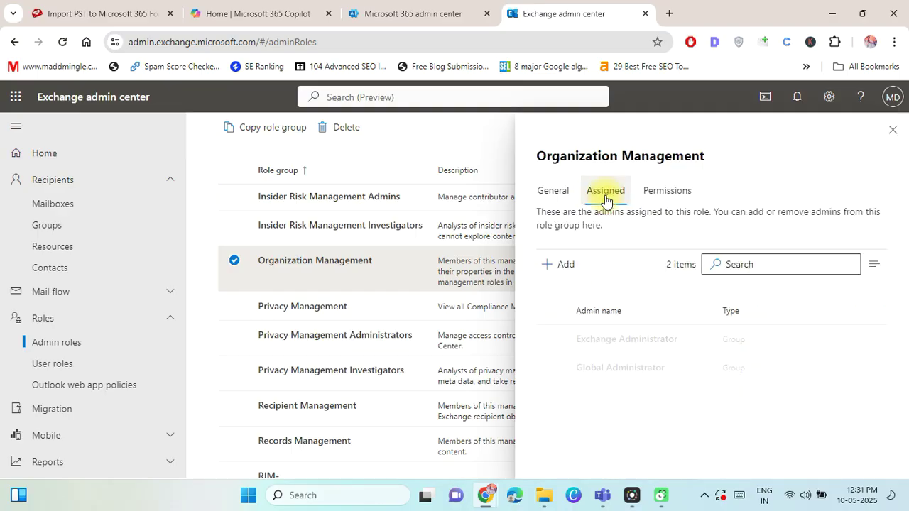
{"action": "left_click", "coordinate": [566, 269]}
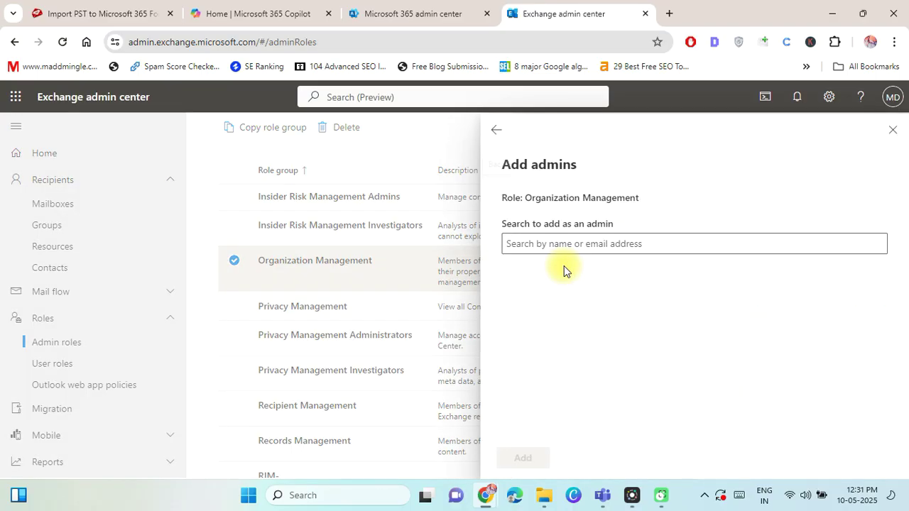
{"action": "left_click", "coordinate": [544, 245]}
{"action": "type", "text": "ma"}
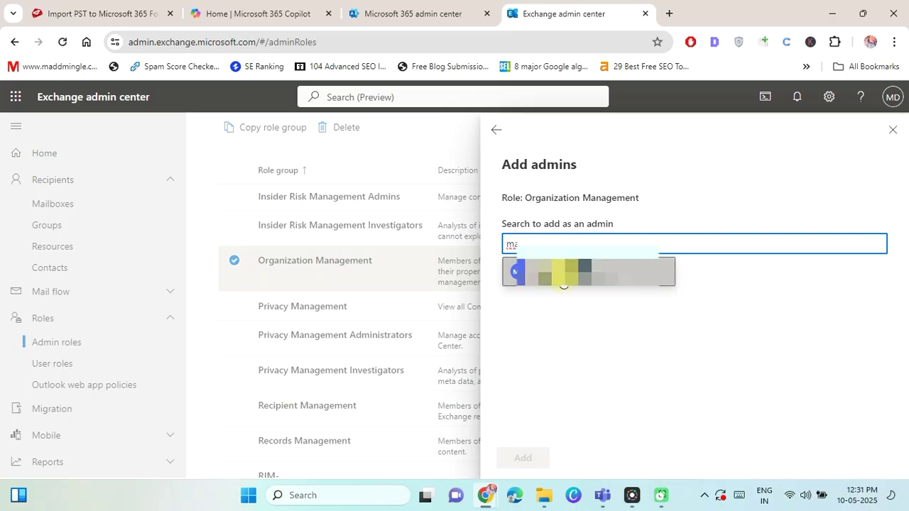
{"action": "left_click", "coordinate": [563, 276]}
{"action": "left_click", "coordinate": [526, 458]}
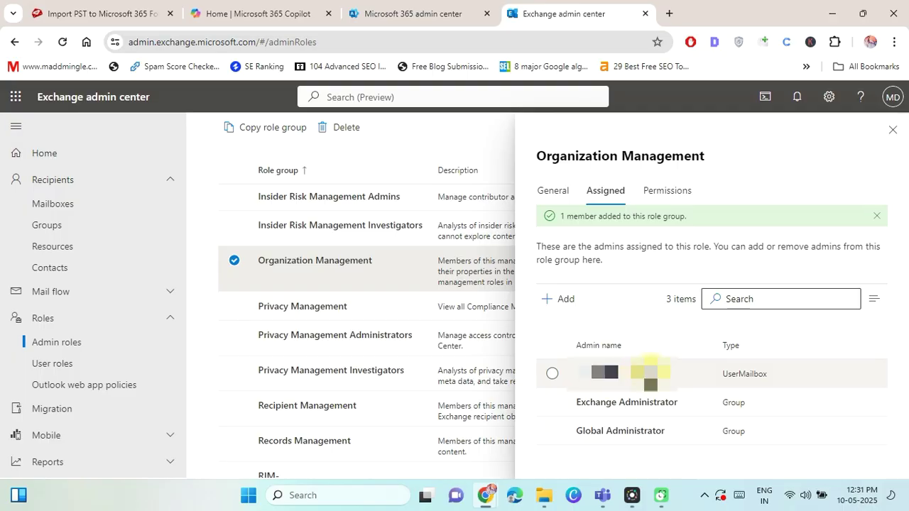
{"action": "left_click", "coordinate": [893, 129]}
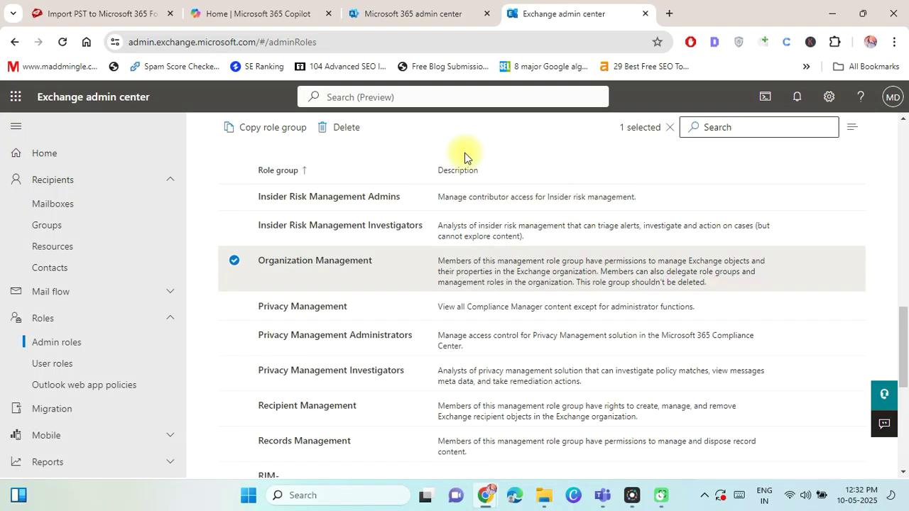
- Find the guide's section on creating an import job and open the Microsoft Purview portal, dismissing its welcome and tour messages
{"action": "left_click", "coordinate": [99, 13]}
{"action": "scroll", "coordinate": [497, 356], "scroll_direction": "down", "scroll_amount": 5}
{"action": "scroll", "coordinate": [473, 368], "scroll_direction": "down", "scroll_amount": 15}
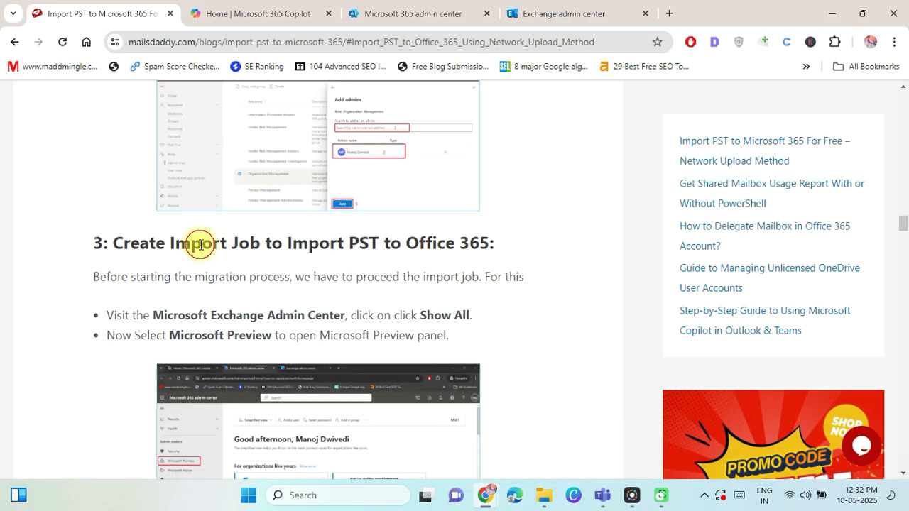
{"action": "triple_click", "coordinate": [199, 243]}
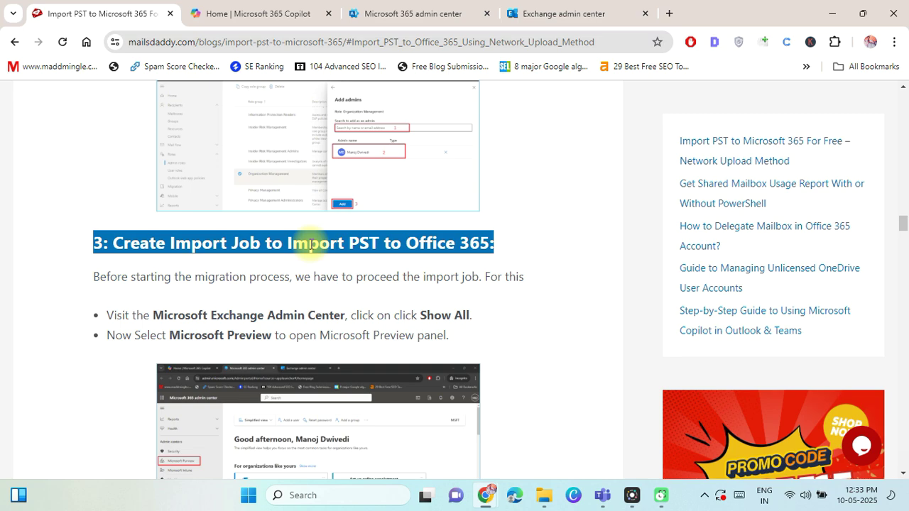
{"action": "left_click", "coordinate": [353, 6]}
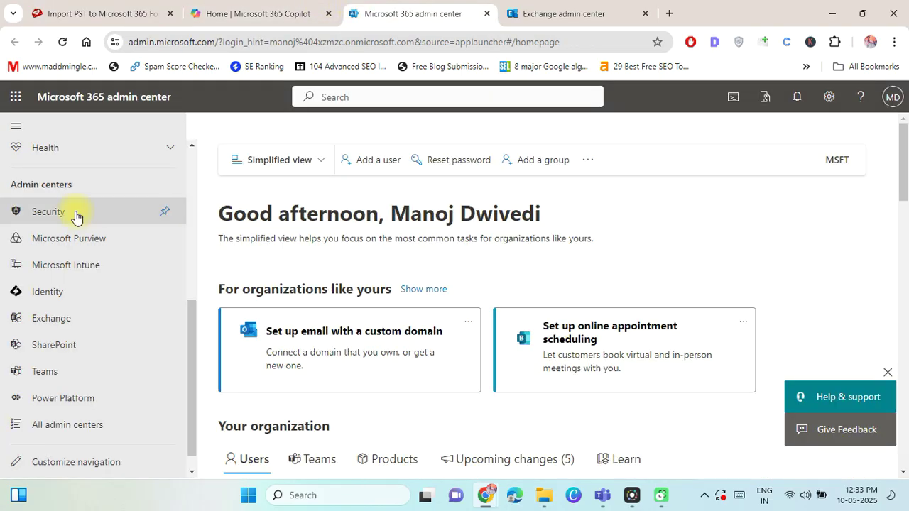
{"action": "left_click", "coordinate": [58, 245]}
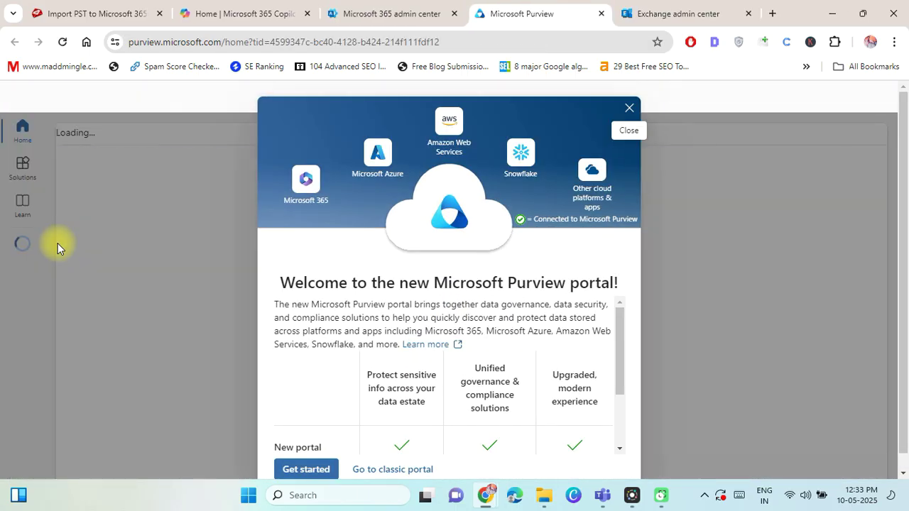
{"action": "left_click", "coordinate": [320, 469]}
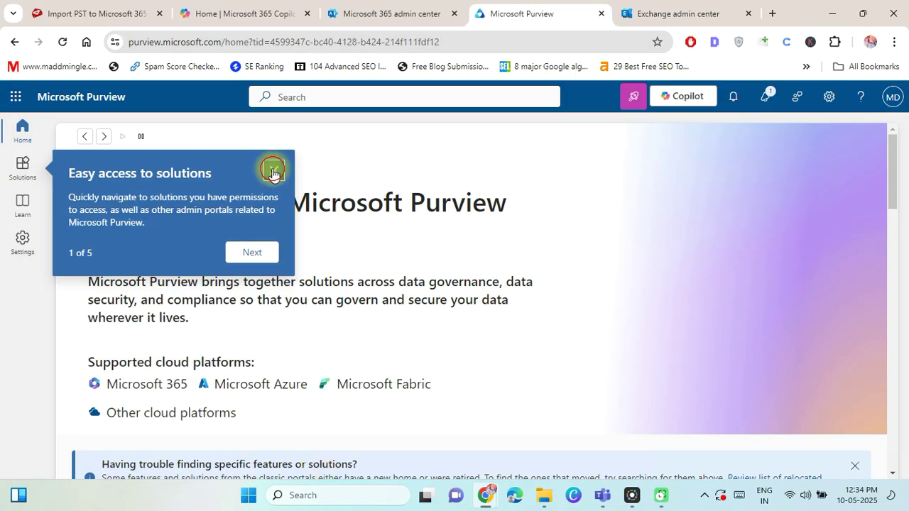
{"action": "left_click", "coordinate": [273, 171]}
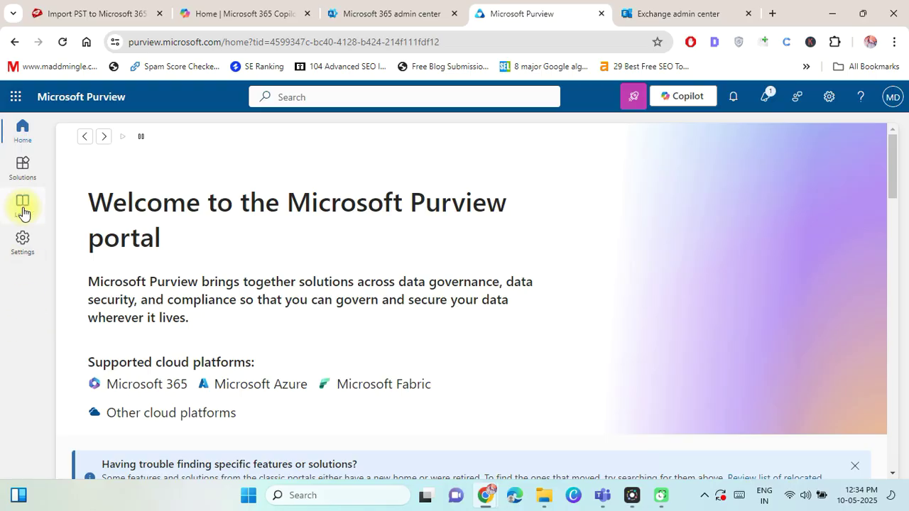
- Open the Import page of the Data Lifecycle Management solution
{"action": "left_click", "coordinate": [23, 178]}
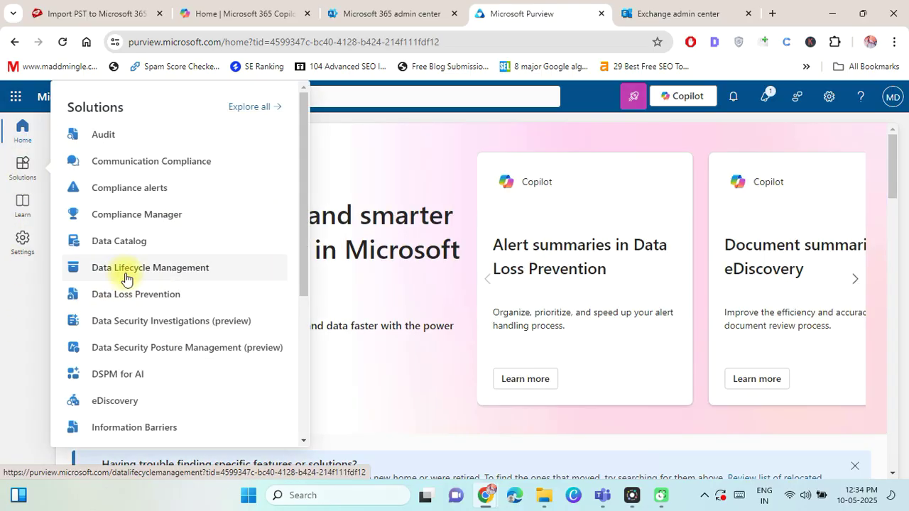
{"action": "left_click", "coordinate": [134, 268]}
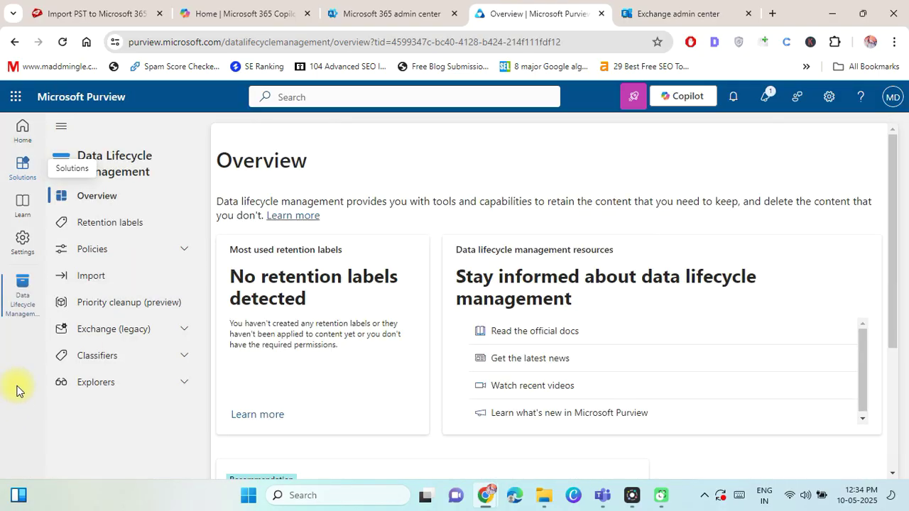
{"action": "left_click", "coordinate": [91, 277]}
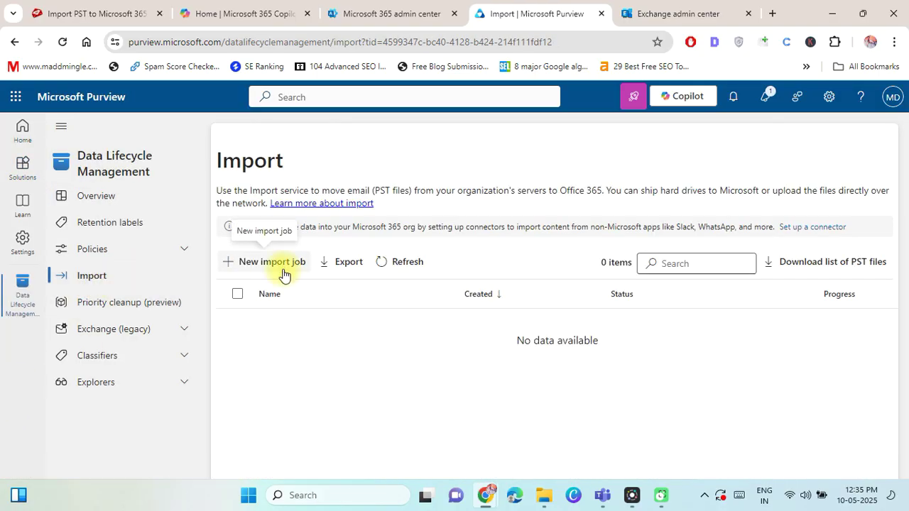
- Create a new import job named pstfilemigration with the Upload your data option and continue to the Import data page
{"action": "left_click", "coordinate": [282, 262]}
{"action": "type", "text": "pstfilemigration"}
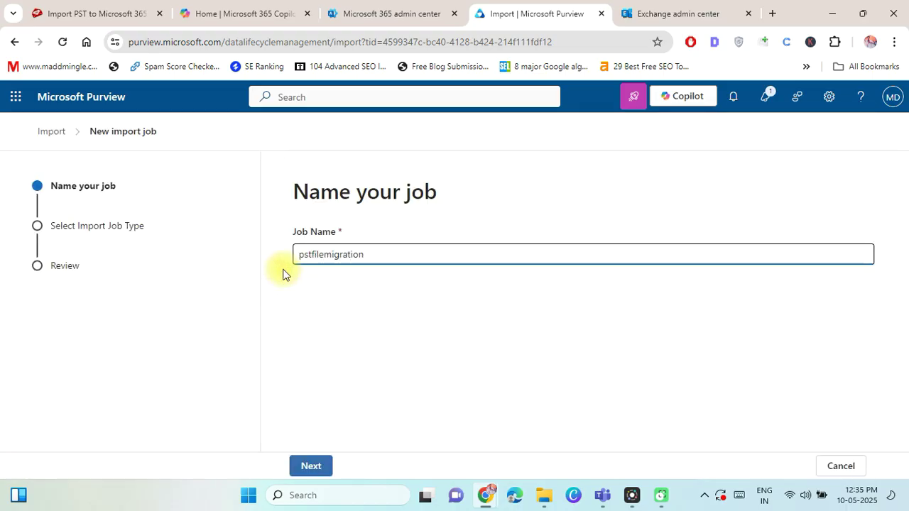
{"action": "left_click", "coordinate": [315, 463]}
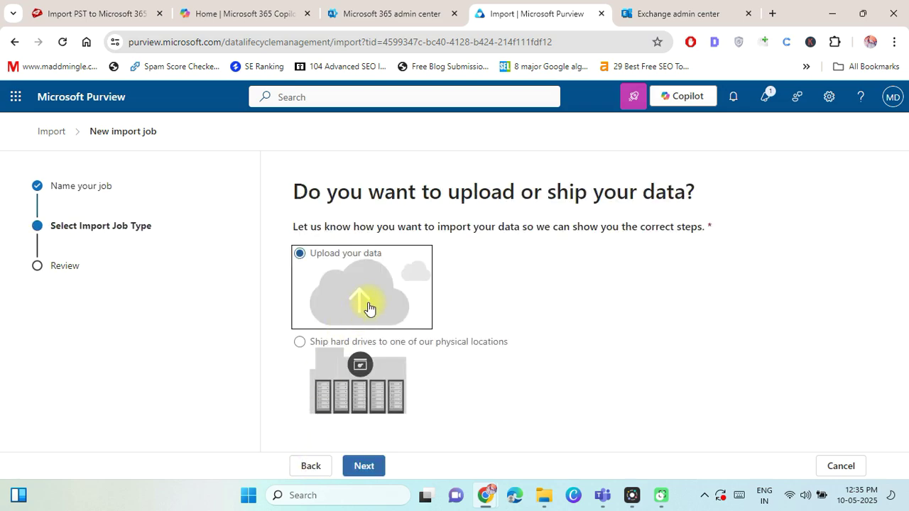
{"action": "left_click", "coordinate": [342, 302]}
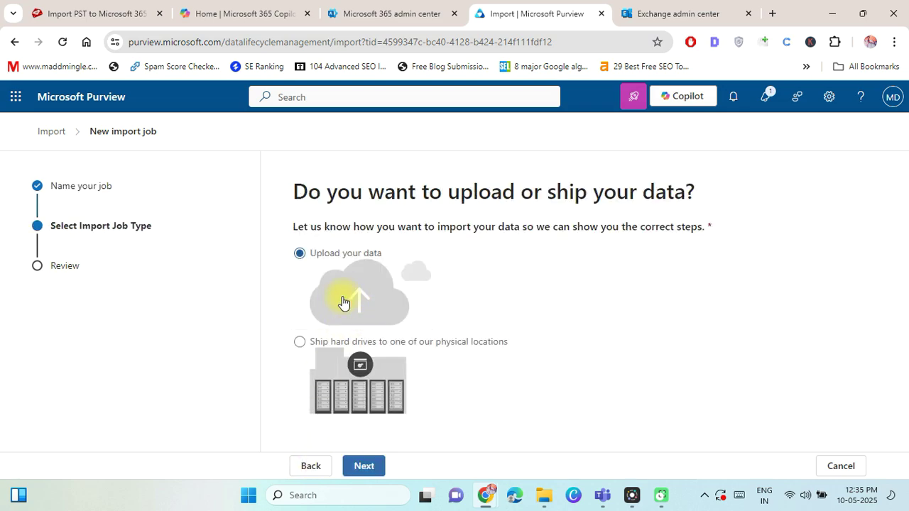
{"action": "left_click", "coordinate": [365, 467]}
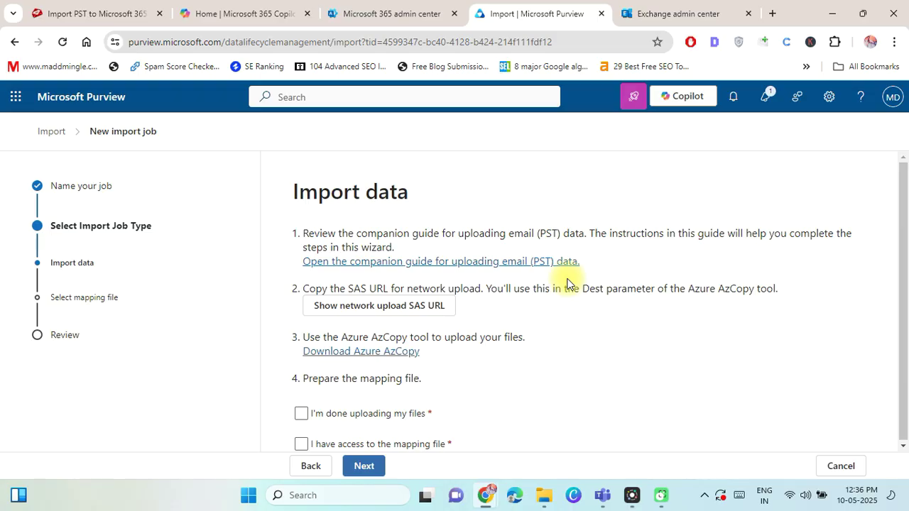
- Reveal and copy the network upload SAS URL, and paste it into a new Notepad note labelled "SAS URL :"
{"action": "left_click", "coordinate": [387, 313]}
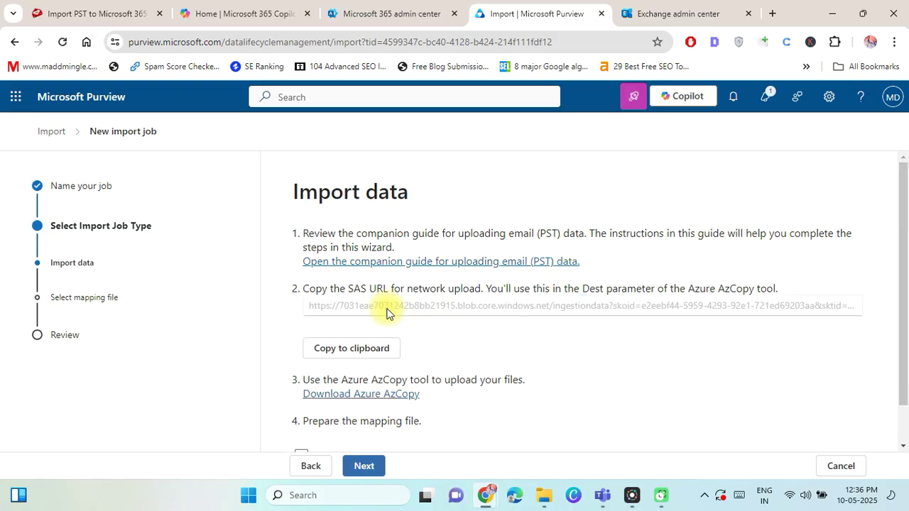
{"action": "left_click", "coordinate": [349, 352]}
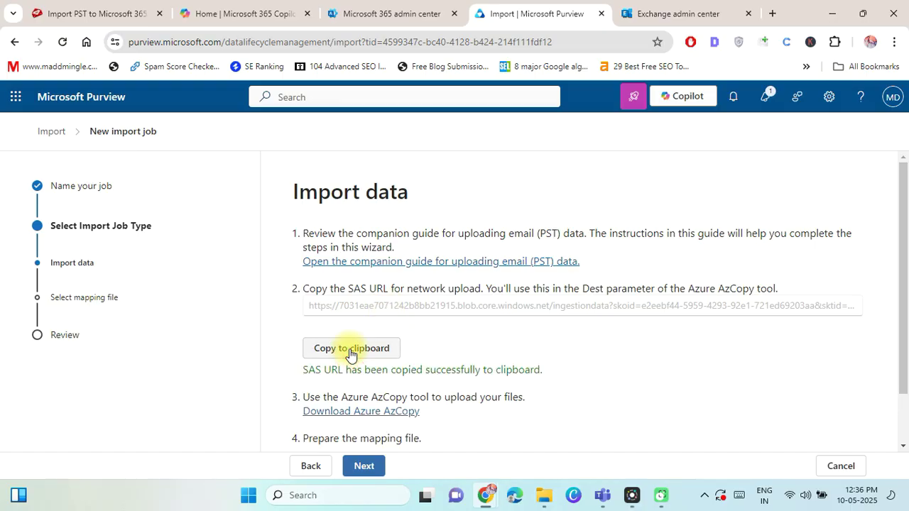
{"action": "left_click", "coordinate": [311, 495]}
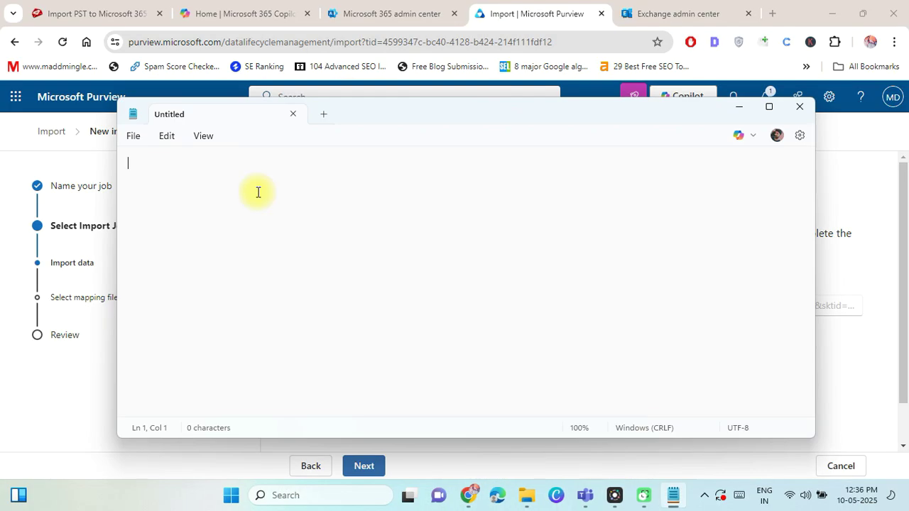
{"action": "type", "text": "SAS URL :"}
{"action": "key", "text": "ctrl+v"}
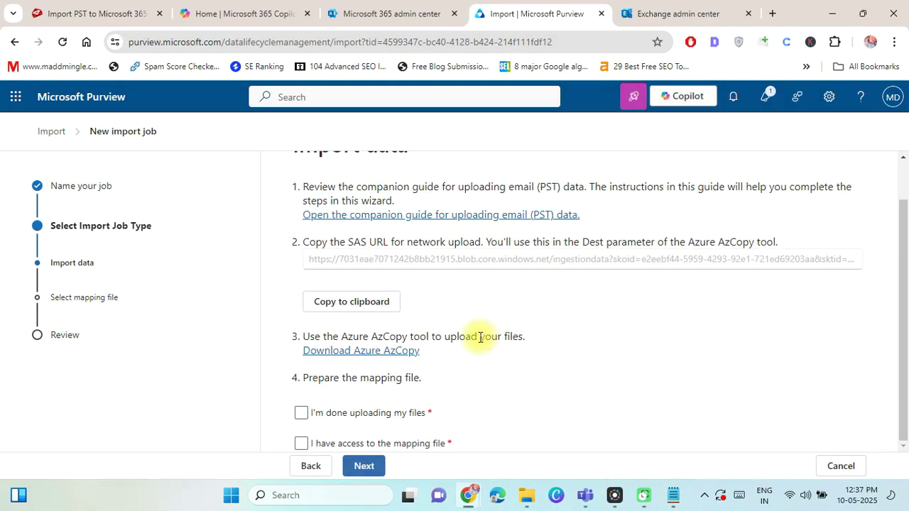
- Download the Windows 64-bit AzCopy zip package and extract it in the Downloads folder
{"action": "left_click", "coordinate": [378, 350]}
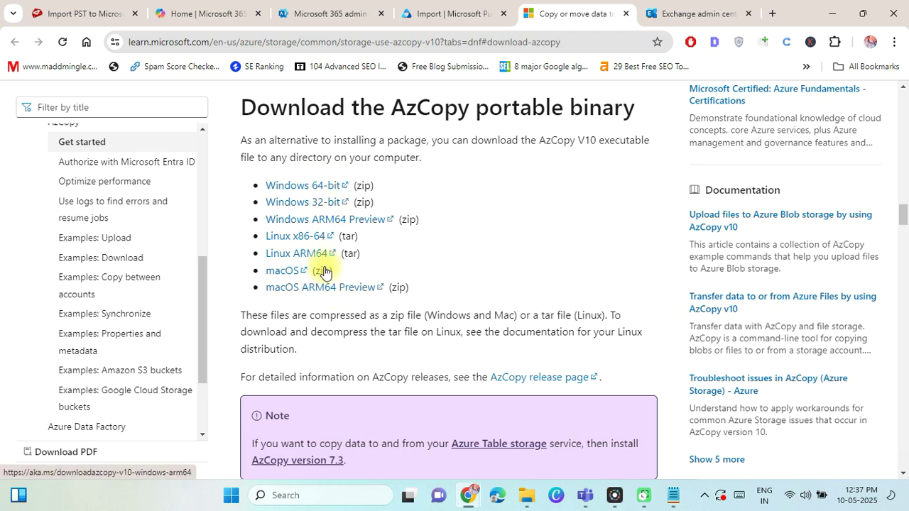
{"action": "left_click", "coordinate": [297, 190]}
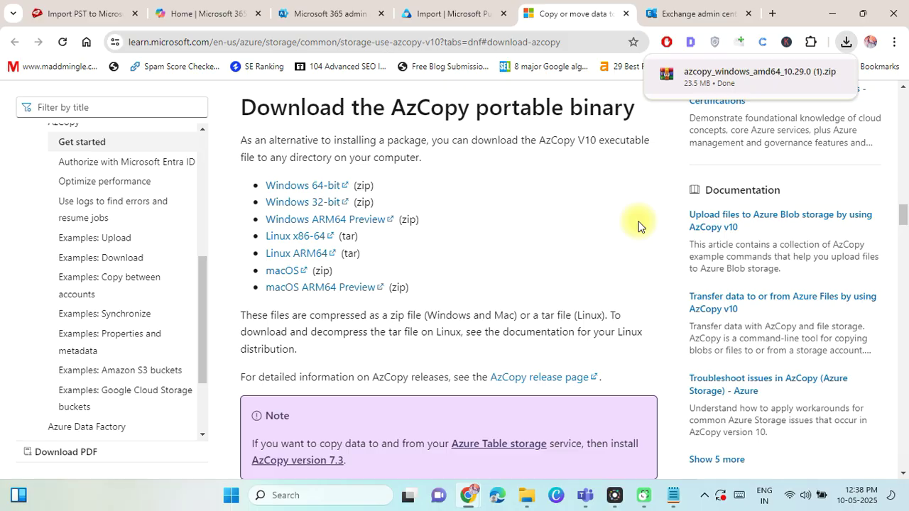
{"action": "left_click", "coordinate": [44, 345]}
{"action": "right_click", "coordinate": [218, 155]}
{"action": "mouse_move", "coordinate": [294, 225]}
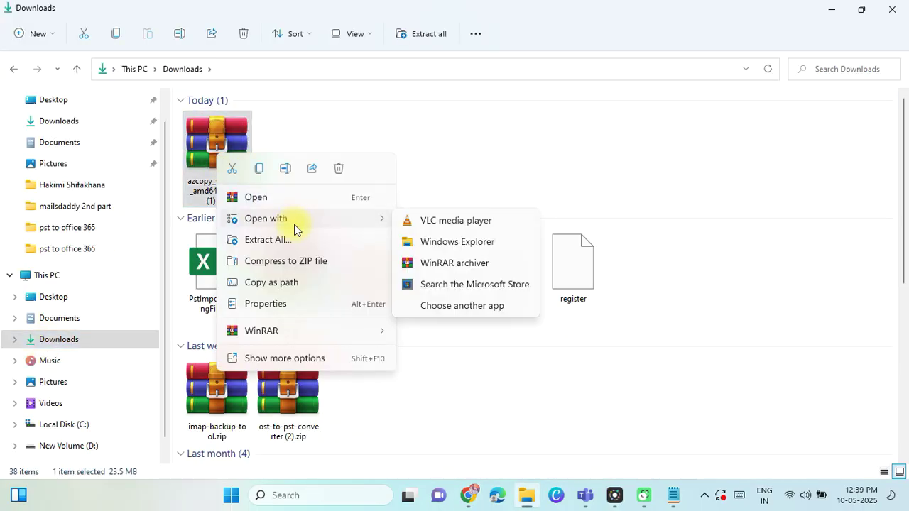
{"action": "left_click", "coordinate": [262, 240]}
{"action": "left_click", "coordinate": [580, 376]}
- Copy the path of the extracted azcopy_windows_amd64_10.29.0 subfolder and record it in the note as "Azure AZCopy Location:"
{"action": "left_click", "coordinate": [293, 170]}
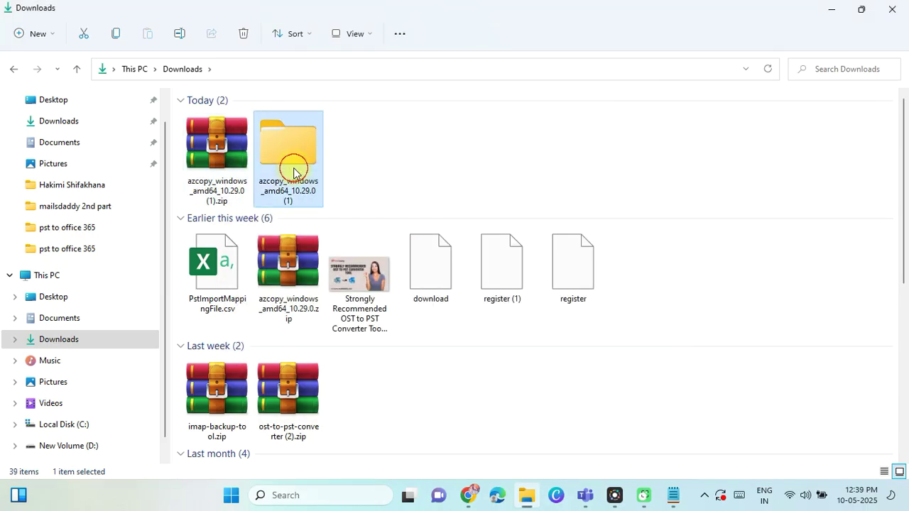
{"action": "double_click", "coordinate": [293, 169]}
{"action": "double_click", "coordinate": [220, 118]}
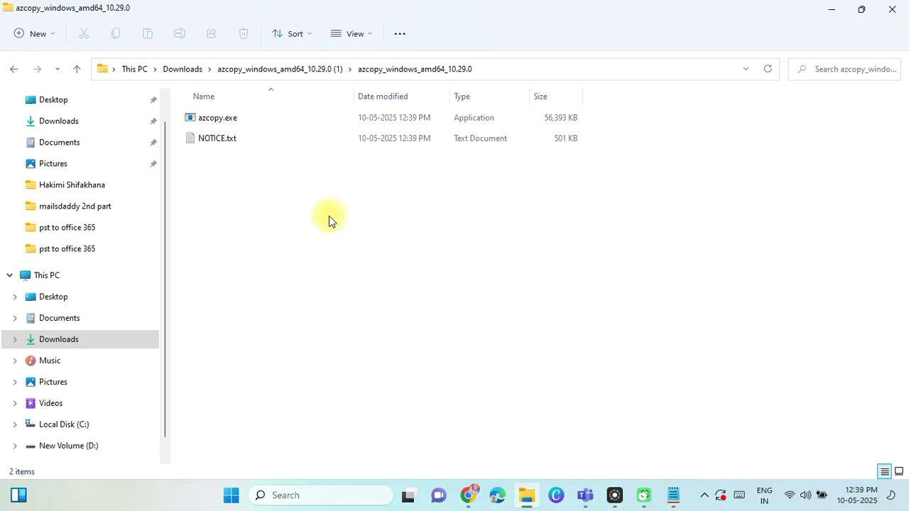
{"action": "left_click", "coordinate": [498, 66]}
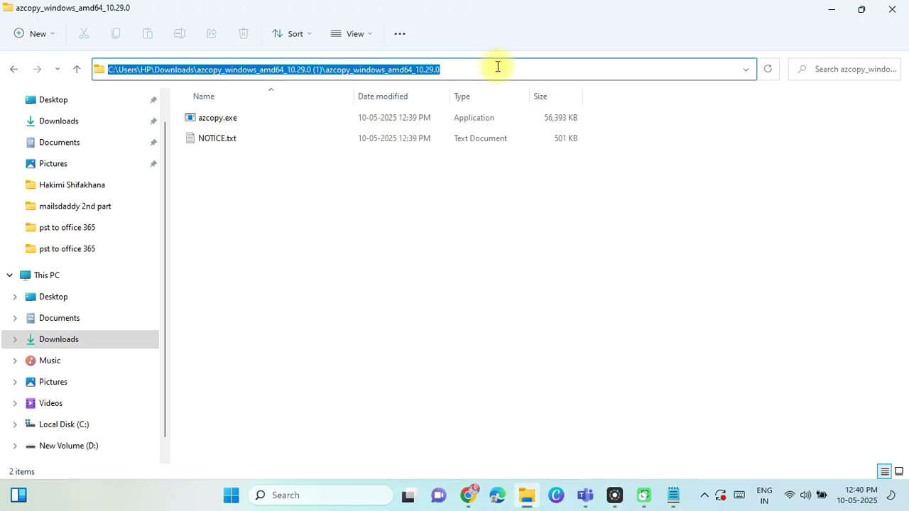
{"action": "type", "text": "zure AZCopy Location:"}
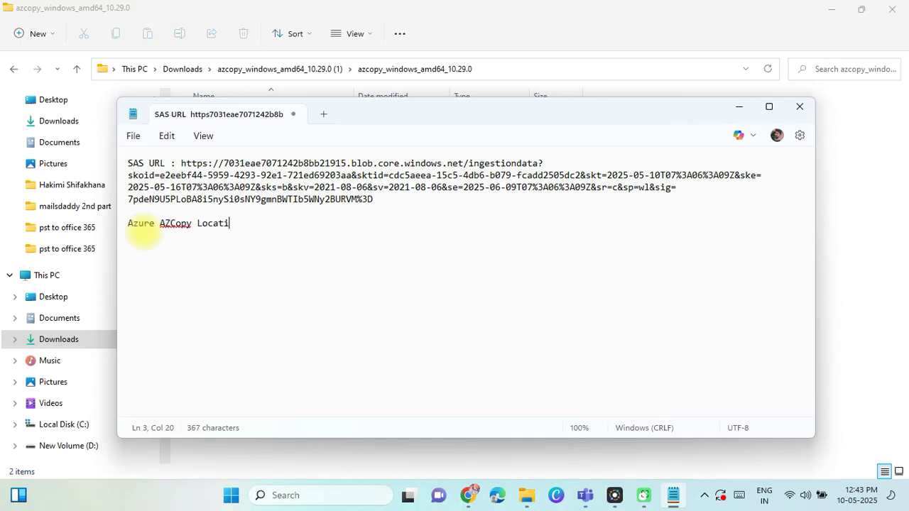
{"action": "key", "text": "ctrl+v"}
- Check the guide's command prompt instruction, prefix the AzCopy path in the note with cd, and copy that command
{"action": "key", "text": "alt+Tab"}
{"action": "key", "text": "Tab"}
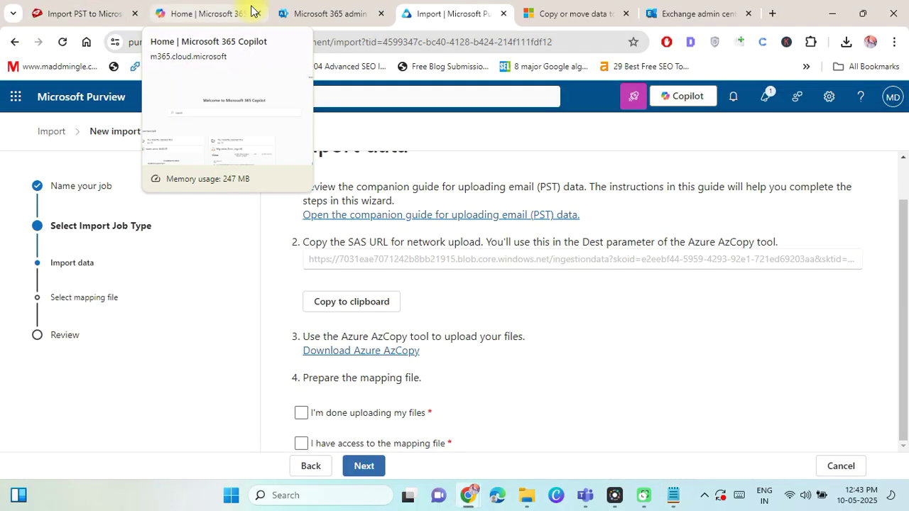
{"action": "left_click", "coordinate": [78, 14]}
{"action": "left_click", "coordinate": [494, 323]}
{"action": "scroll", "coordinate": [513, 329], "scroll_direction": "down", "scroll_amount": 15}
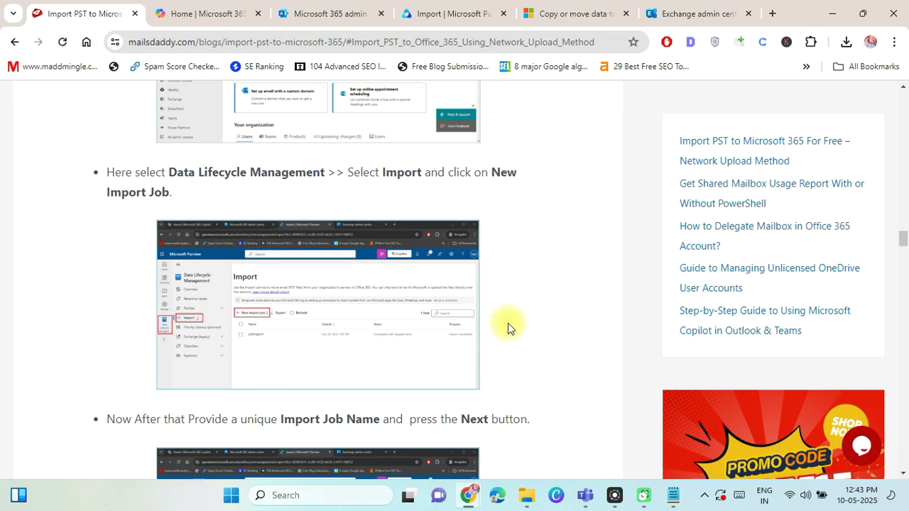
{"action": "scroll", "coordinate": [508, 326], "scroll_direction": "down", "scroll_amount": 3}
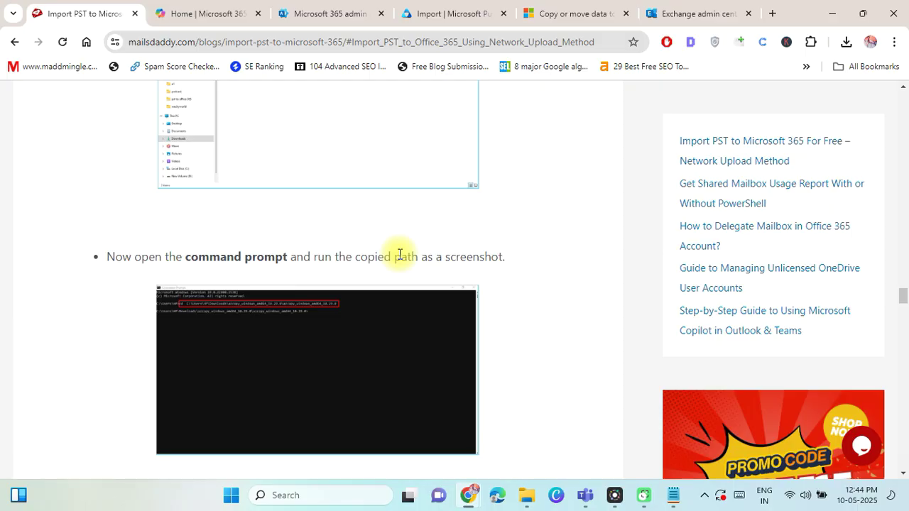
{"action": "key", "text": "alt+Tab"}
{"action": "type", "text": "cd"}
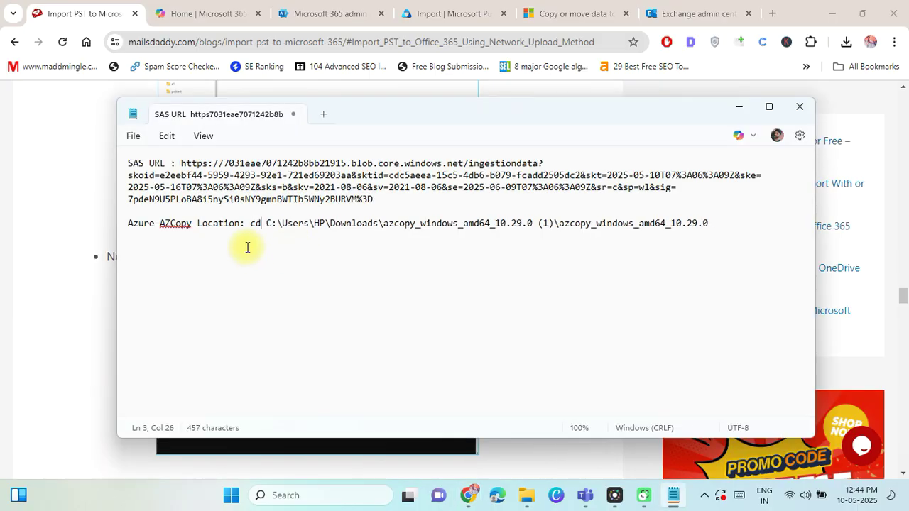
{"action": "left_click_drag", "start_coordinate": [711, 223], "coordinate": [254, 243]}
{"action": "key", "text": "ctrl+c"}
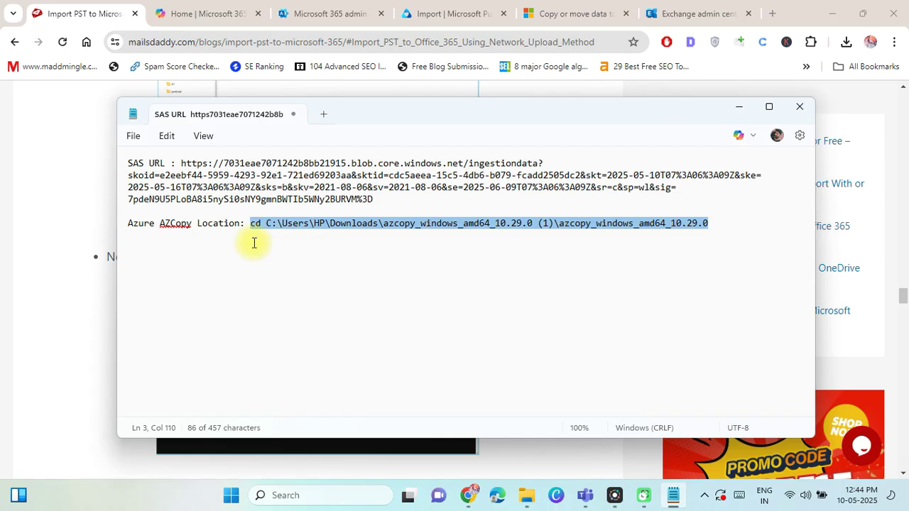
- Open Command Prompt and run the copied cd command to switch to the extracted AzCopy folder
{"action": "key", "text": "super"}
{"action": "left_click", "coordinate": [339, 172]}
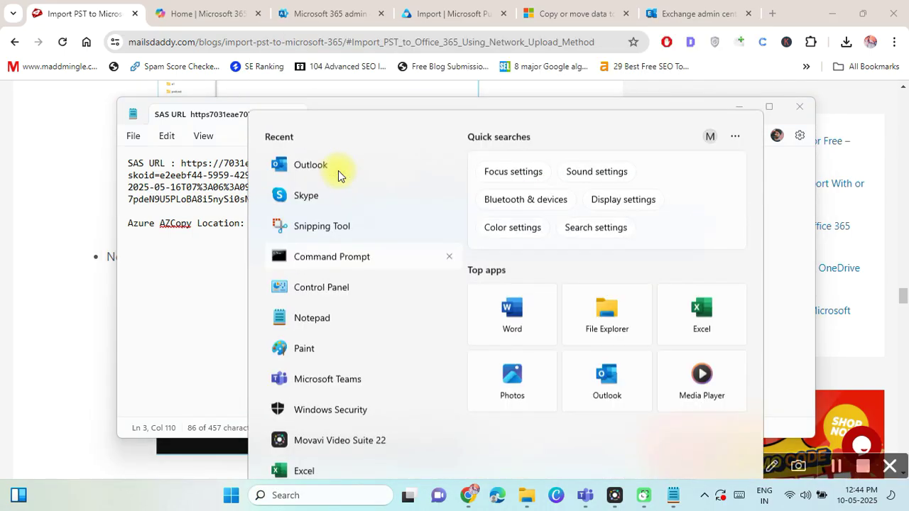
{"action": "key", "text": "ctrl+v"}
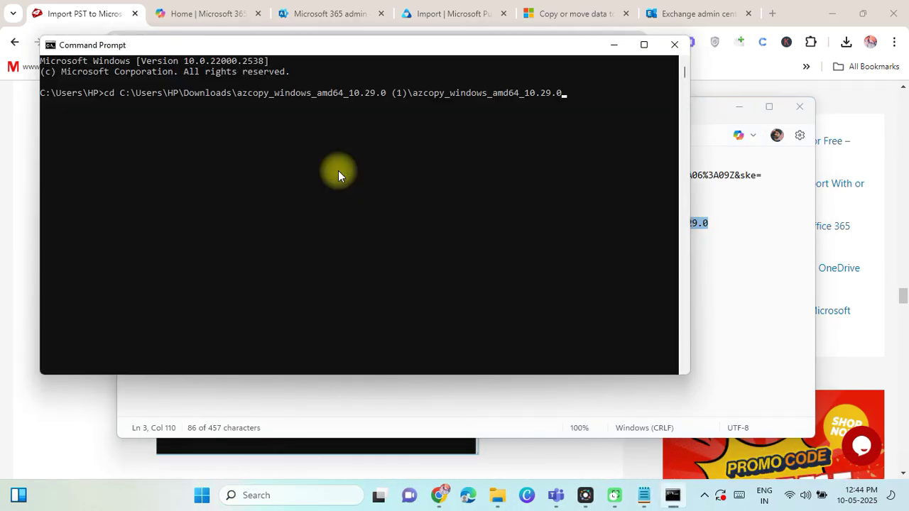
{"action": "key", "text": "Return"}
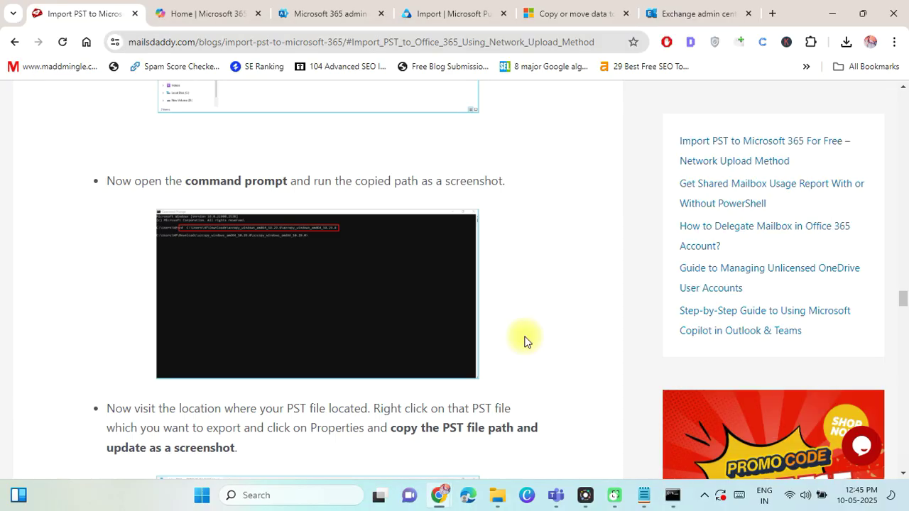
- Follow the guide's PST path instruction by copying the location of a1.pst in the desktop impfile folder from its properties
{"action": "scroll", "coordinate": [523, 341], "scroll_direction": "down", "scroll_amount": 3}
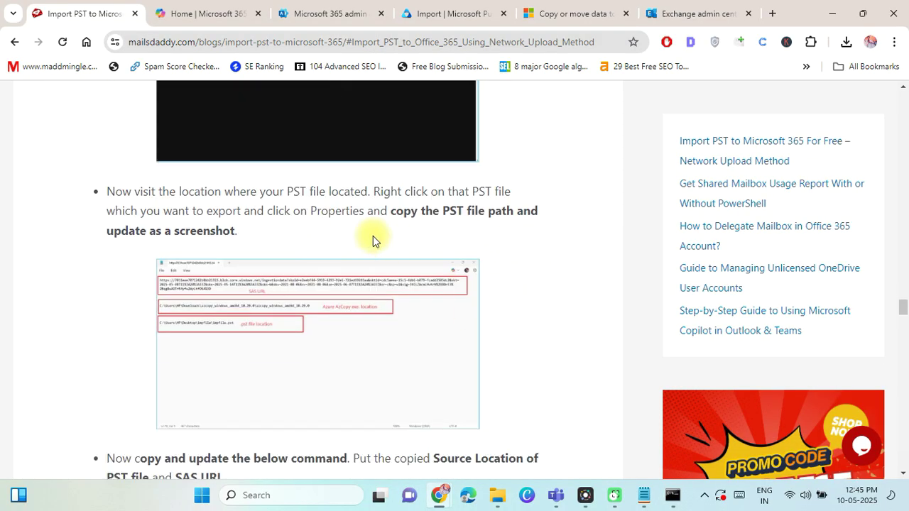
{"action": "left_click_drag", "start_coordinate": [111, 186], "coordinate": [265, 237]}
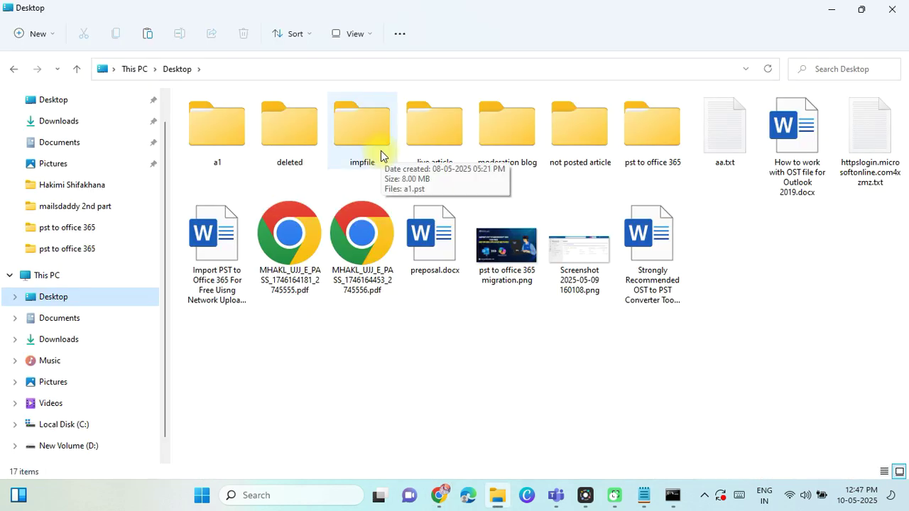
{"action": "double_click", "coordinate": [351, 139]}
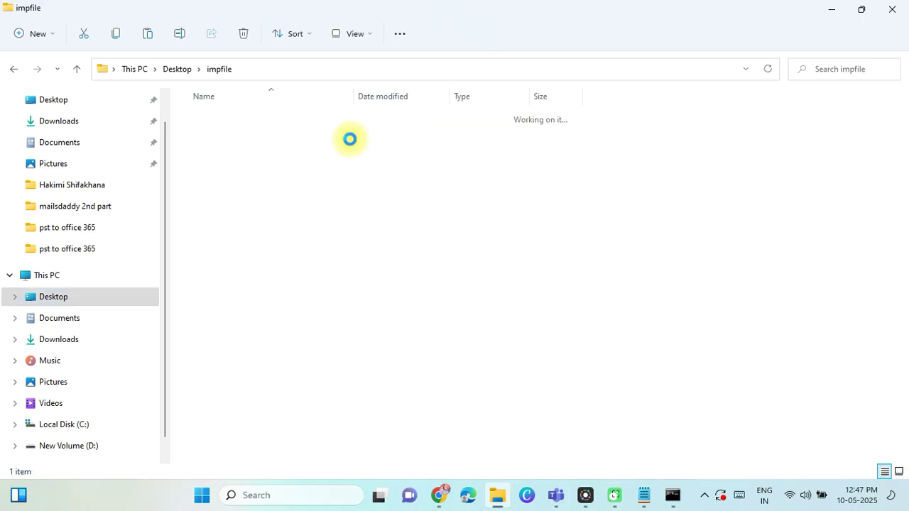
{"action": "left_click", "coordinate": [216, 120]}
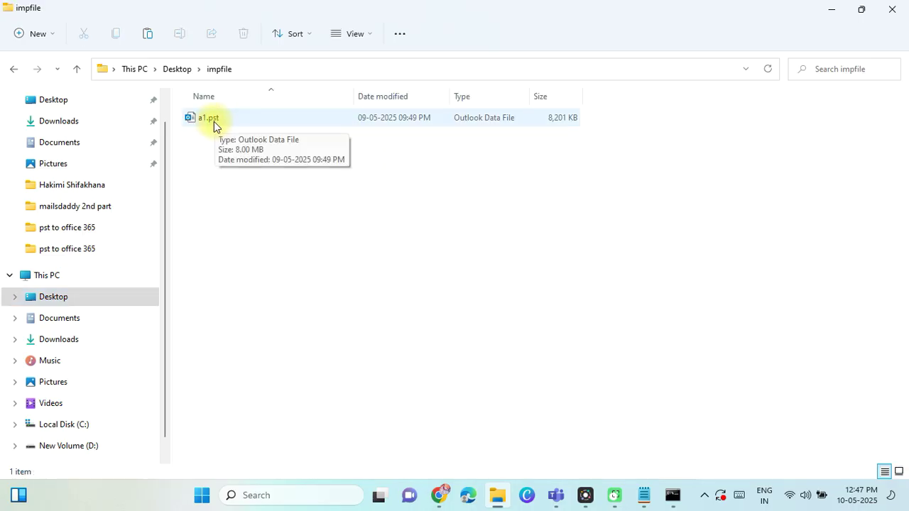
{"action": "right_click", "coordinate": [213, 120]}
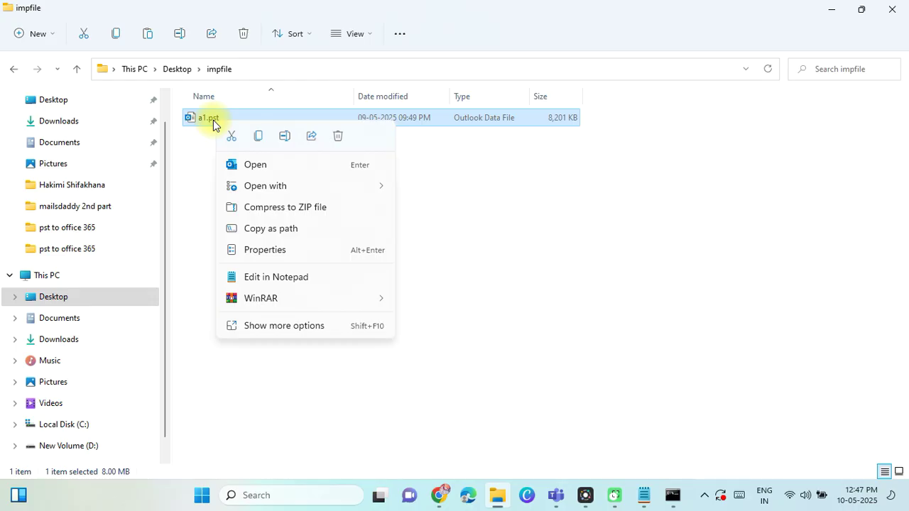
{"action": "left_click", "coordinate": [293, 253]}
{"action": "left_click_drag", "start_coordinate": [281, 251], "coordinate": [378, 251]}
{"action": "key", "text": "ctrl+c"}
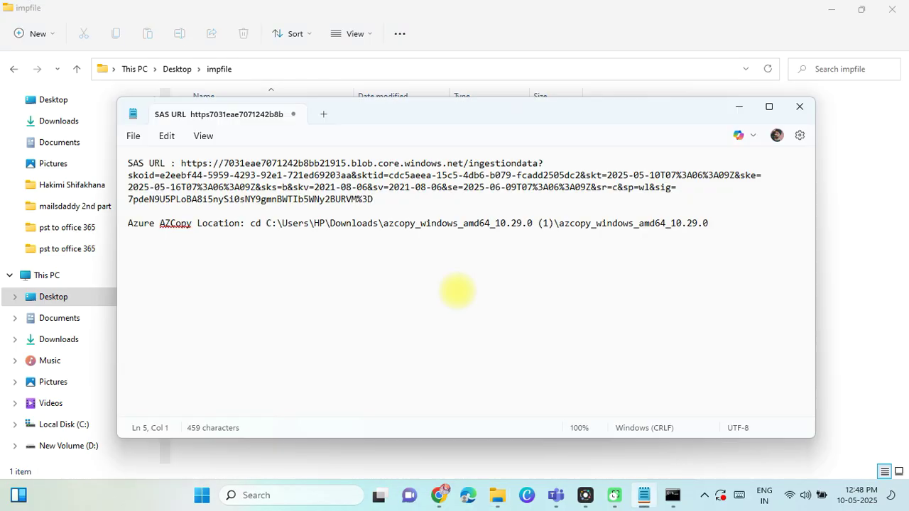
- Add the line "PST File: C:\Users\HP\Desktop\impfile\a1.pst" to the note
{"action": "type", "text": "PST"}
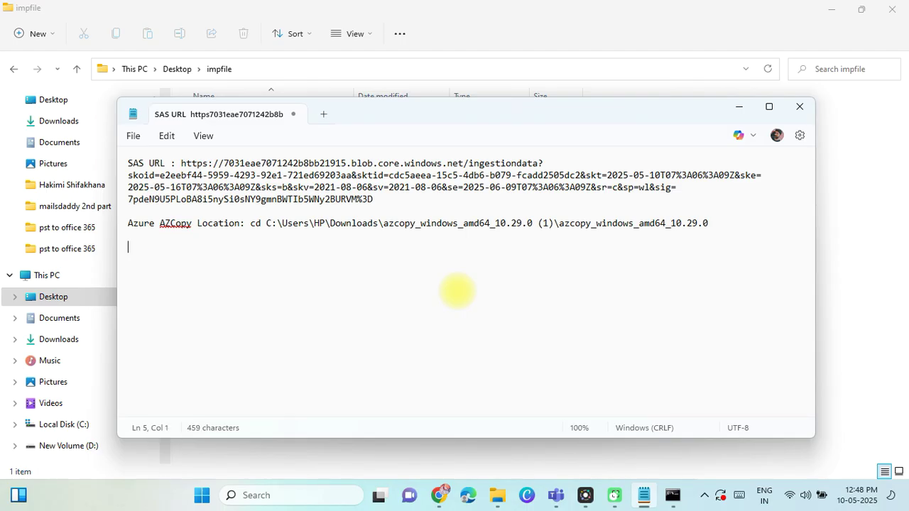
{"action": "type", "text": "PST FIL"}
{"action": "key", "text": "BackSpace"}
{"action": "key", "text": "BackSpace"}
{"action": "key", "text": "BackSpace"}
{"action": "type", "text": "File:"}
{"action": "key", "text": "ctrl+v"}
{"action": "type", "text": "\\a1.pst"}
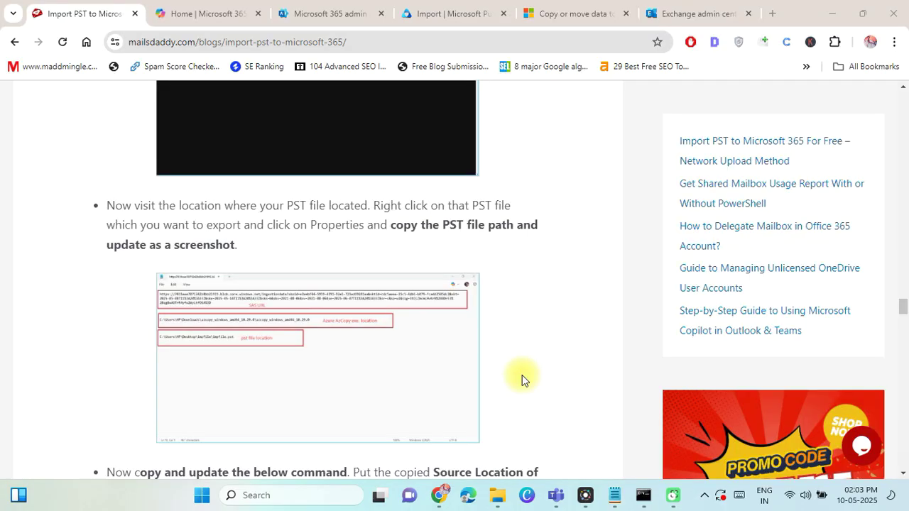
- Copy the azcopy.exe copy command template from the guide and paste it below the PST file line in the note
{"action": "scroll", "coordinate": [523, 376], "scroll_direction": "down", "scroll_amount": 3}
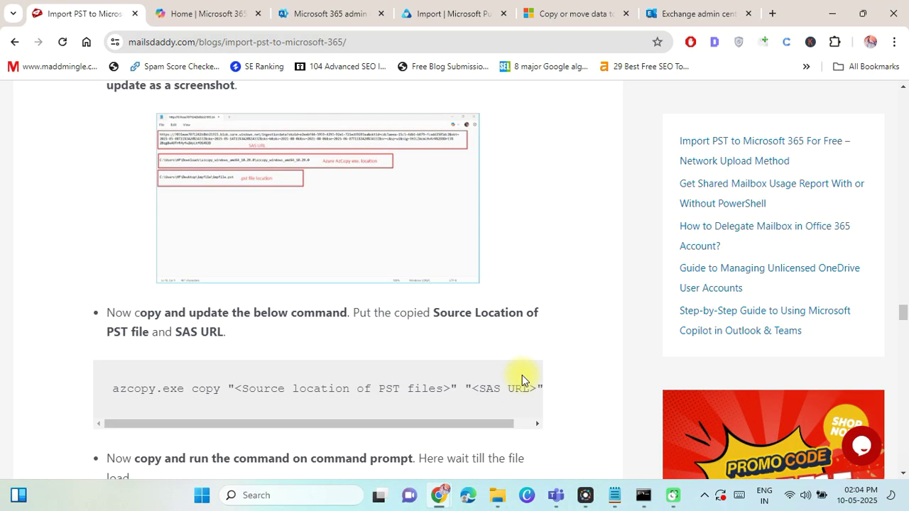
{"action": "scroll", "coordinate": [522, 375], "scroll_direction": "down", "scroll_amount": 1}
{"action": "triple_click", "coordinate": [263, 334]}
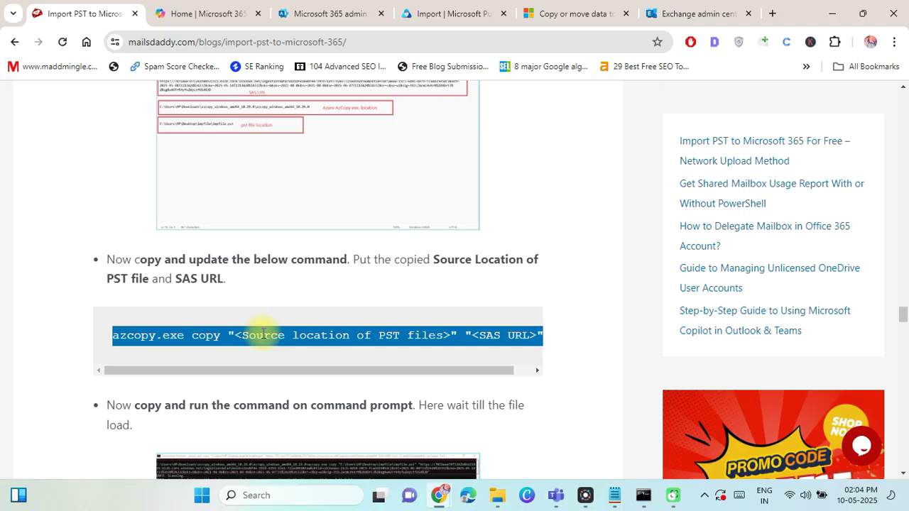
{"action": "key", "text": "ctrl+c"}
{"action": "key", "text": "alt+Tab"}
{"action": "left_click", "coordinate": [372, 312]}
{"action": "key", "text": "ctrl+v"}
- Replace the command's source placeholder with the a1.pst path and its destination placeholder with the SAS URL
{"action": "left_click_drag", "start_coordinate": [219, 272], "coordinate": [462, 275]}
{"action": "key", "text": "ctrl+c"}
{"action": "key", "text": "ctrl+v"}
{"action": "left_click_drag", "start_coordinate": [374, 200], "coordinate": [181, 163]}
{"action": "key", "text": "ctrl+c"}
{"action": "left_click_drag", "start_coordinate": [416, 271], "coordinate": [462, 272]}
{"action": "key", "text": "ctrl+v"}
{"action": "left_click", "coordinate": [383, 307]}
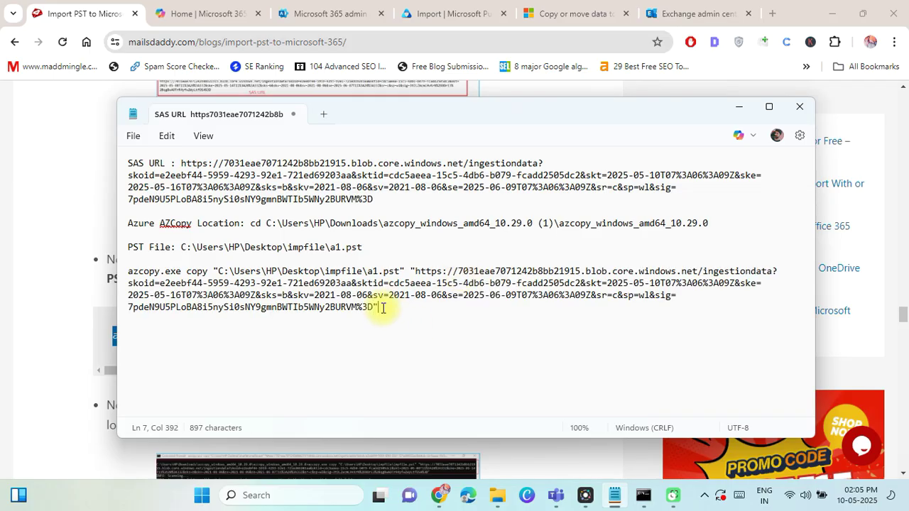
{"action": "type", "text": "--recursive"}
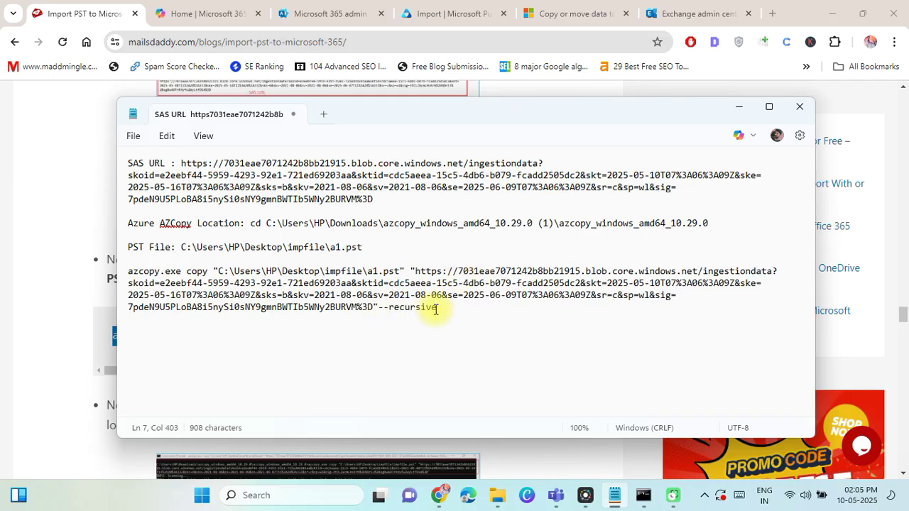
{"action": "key", "text": "BackSpace"}
{"action": "key", "text": "BackSpace"}
{"action": "key", "text": "BackSpace"}
{"action": "key", "text": "BackSpace"}
{"action": "key", "text": "BackSpace"}
{"action": "key", "text": "BackSpace"}
{"action": "key", "text": "BackSpace"}
{"action": "key", "text": "BackSpace"}
{"action": "key", "text": "BackSpace"}
{"action": "key", "text": "BackSpace"}
{"action": "key", "text": "BackSpace"}
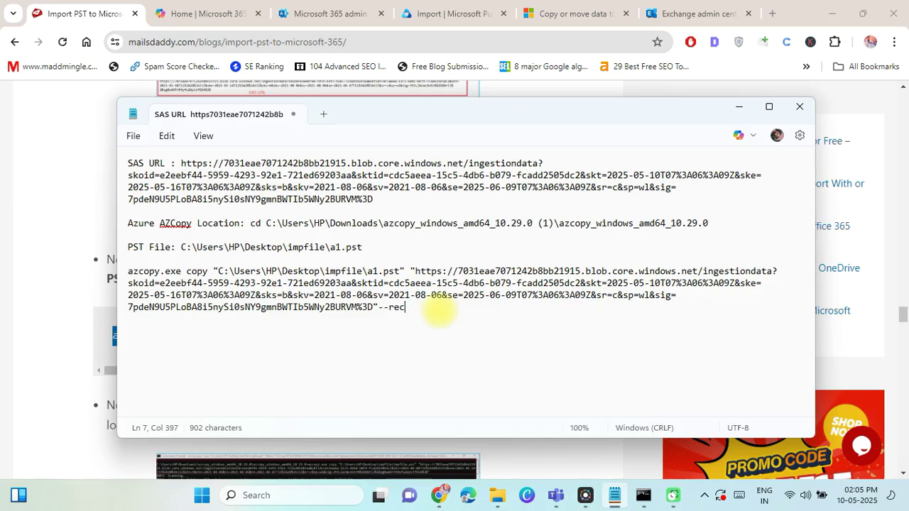
- Copy the completed azcopy.exe command with its SAS URL from the note and run it in Command Prompt
{"action": "left_click_drag", "start_coordinate": [380, 307], "coordinate": [129, 272]}
{"action": "key", "text": "ctrl+c"}
{"action": "key", "text": "alt+Tab"}
{"action": "key", "text": "ctrl+v"}
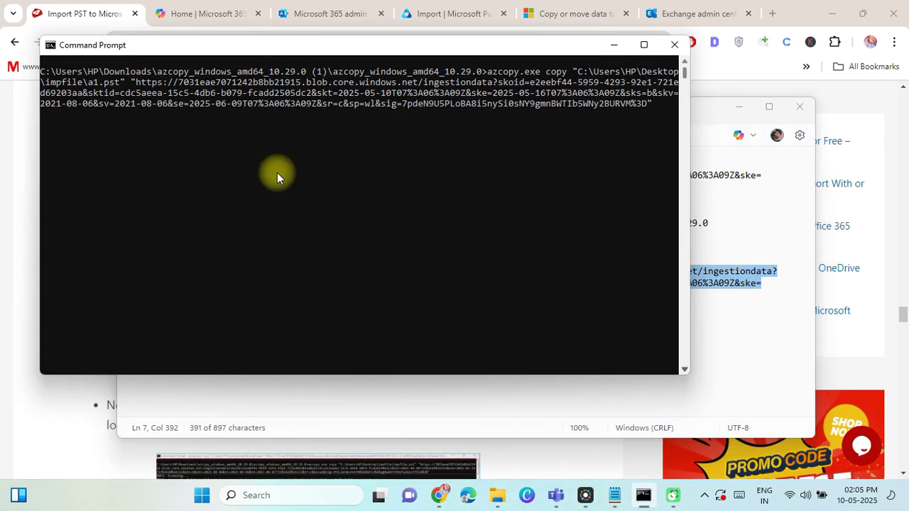
{"action": "key", "text": "Return"}
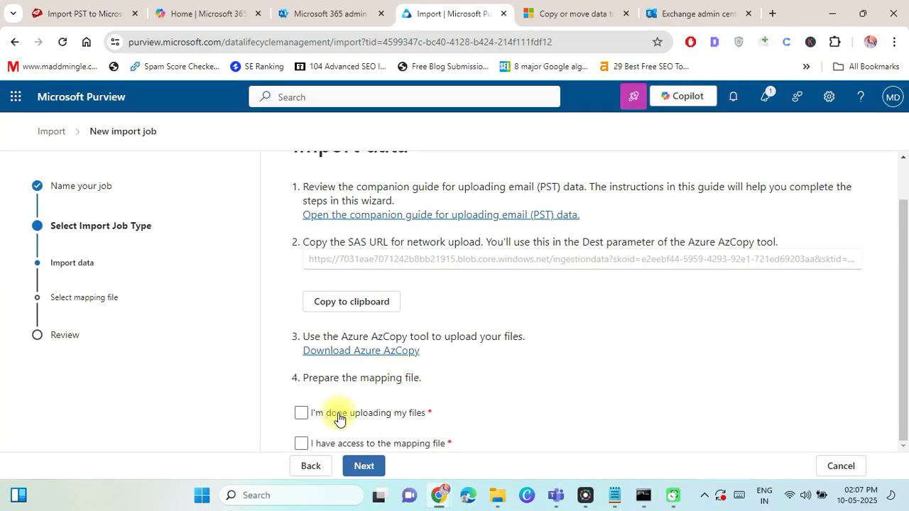
- Confirm in the Purview import job that the files are uploaded and the mapping file is accessible, and continue to mapping file selection
{"action": "left_click", "coordinate": [339, 418]}
{"action": "left_click", "coordinate": [345, 442]}
{"action": "left_click", "coordinate": [362, 466]}
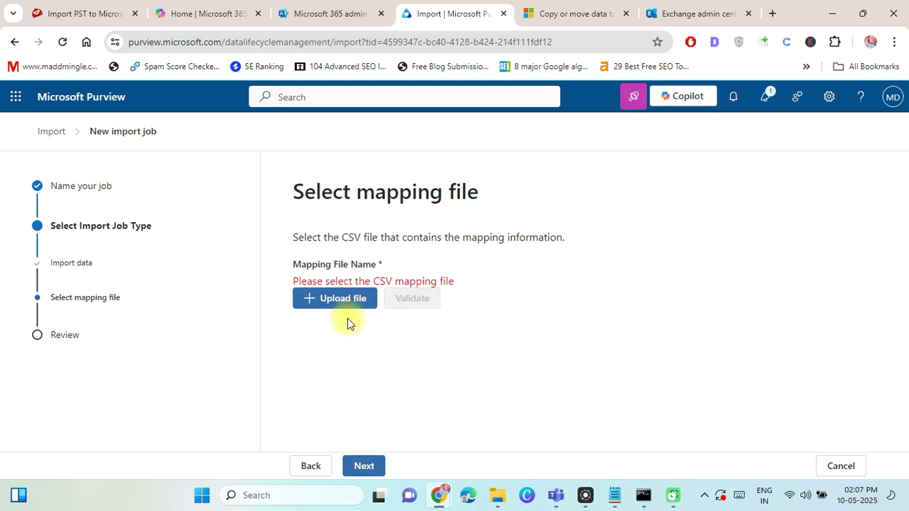
- Download the PST import mapping CSV template from the guide's link into the Downloads folder
{"action": "left_click", "coordinate": [329, 309]}
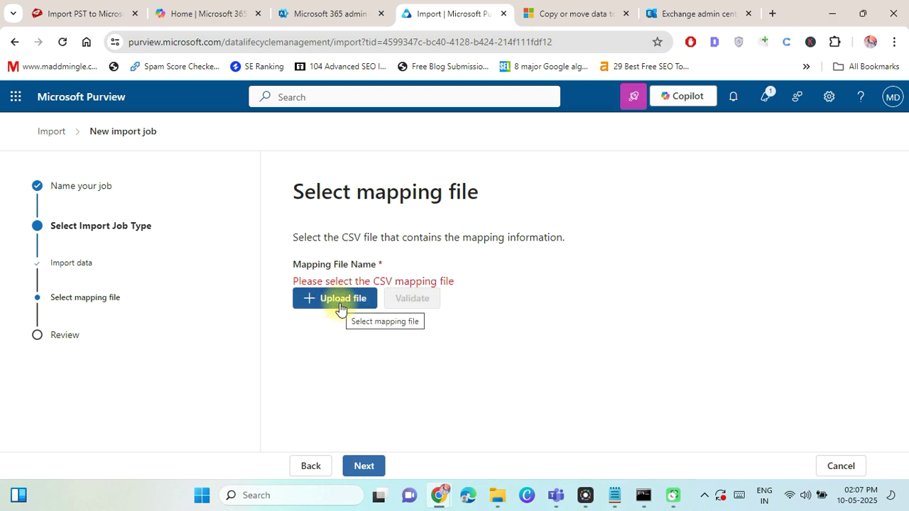
{"action": "key", "text": "ctrl+1"}
{"action": "right_click", "coordinate": [212, 335]}
{"action": "left_click", "coordinate": [284, 258]}
{"action": "left_click", "coordinate": [772, 12]}
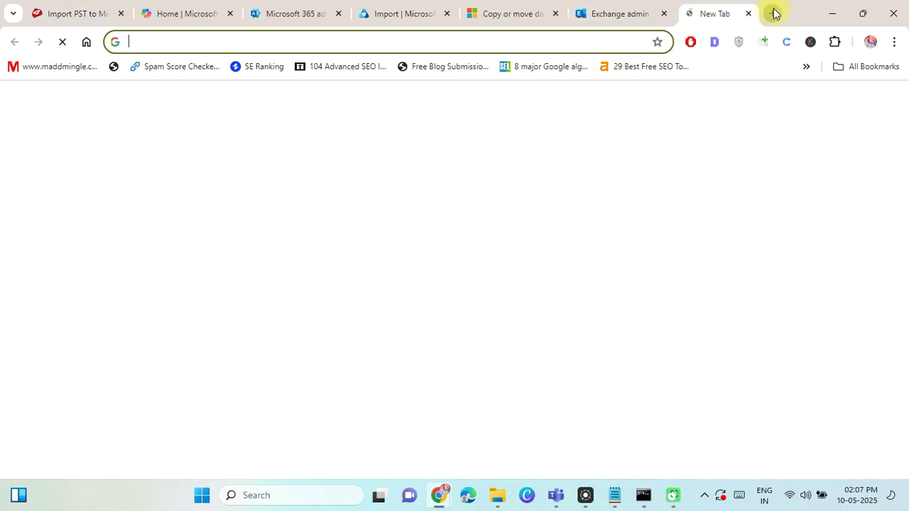
{"action": "key", "text": "ctrl+v"}
{"action": "key", "text": "Return"}
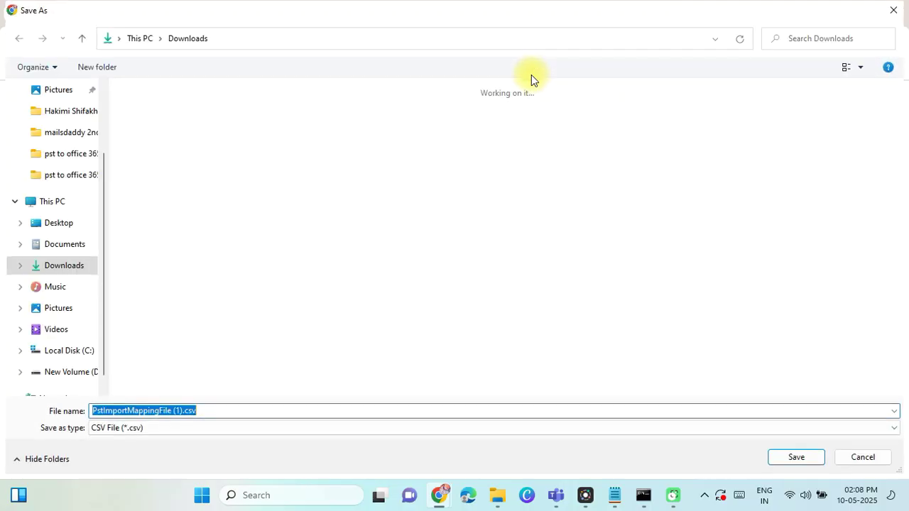
{"action": "left_click", "coordinate": [796, 457]}
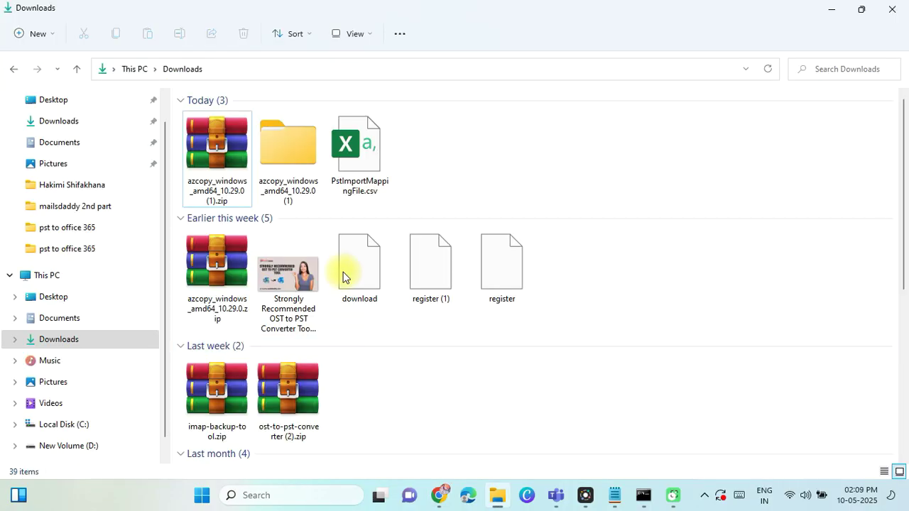
- Open PstImportMappingFile.csv from Downloads in Excel and clear the sample entries in rows 3 to 5
{"action": "left_click", "coordinate": [360, 160]}
{"action": "double_click", "coordinate": [360, 160]}
{"action": "left_click", "coordinate": [284, 272]}
{"action": "left_click", "coordinate": [351, 223]}
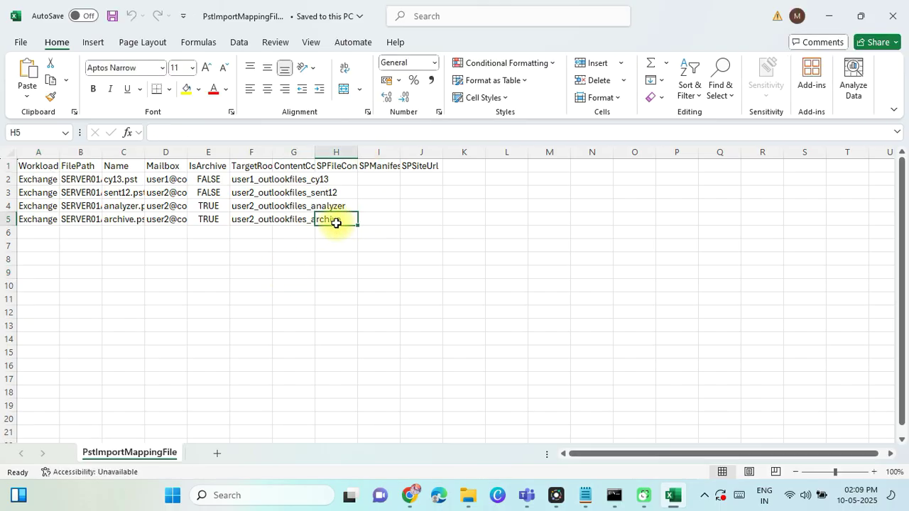
{"action": "left_click_drag", "start_coordinate": [352, 223], "coordinate": [33, 195]}
{"action": "key", "text": "Delete"}
- Widen the mapping sheet's columns so that all headers and values from Workload to SPSiteUrl are readable
{"action": "left_click_drag", "start_coordinate": [60, 152], "coordinate": [87, 152]}
{"action": "left_click_drag", "start_coordinate": [129, 152], "coordinate": [315, 152]}
{"action": "left_click_drag", "start_coordinate": [357, 152], "coordinate": [505, 153]}
{"action": "left_click_drag", "start_coordinate": [547, 152], "coordinate": [758, 152]}
{"action": "left_click_drag", "start_coordinate": [801, 152], "coordinate": [850, 152]}
{"action": "left_click", "coordinate": [469, 258]}
- In row 2 of the mapping sheet, clear the FilePath value and set Name to a1.pst
{"action": "left_click", "coordinate": [69, 179]}
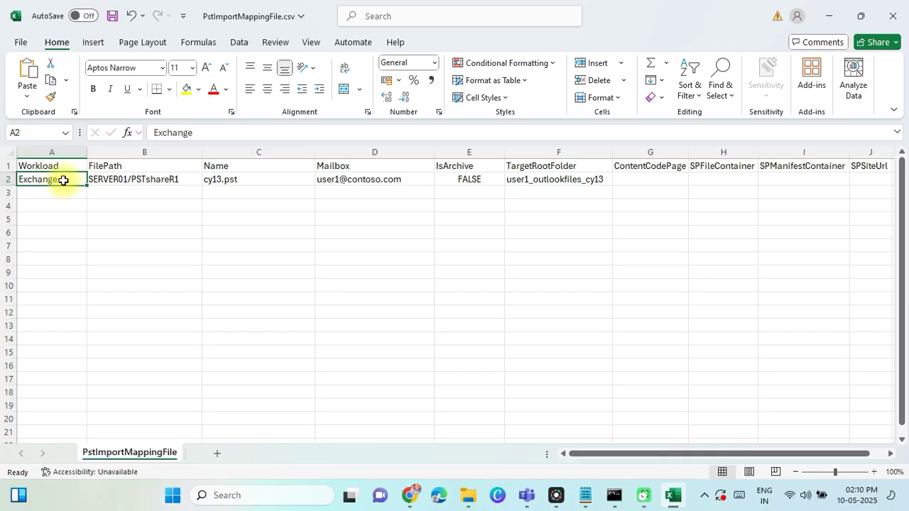
{"action": "left_click", "coordinate": [126, 179]}
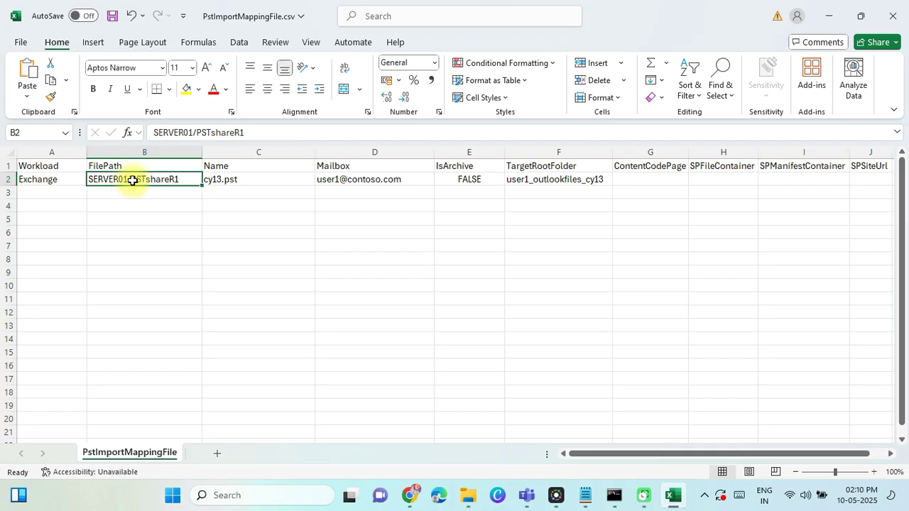
{"action": "key", "text": "Delete"}
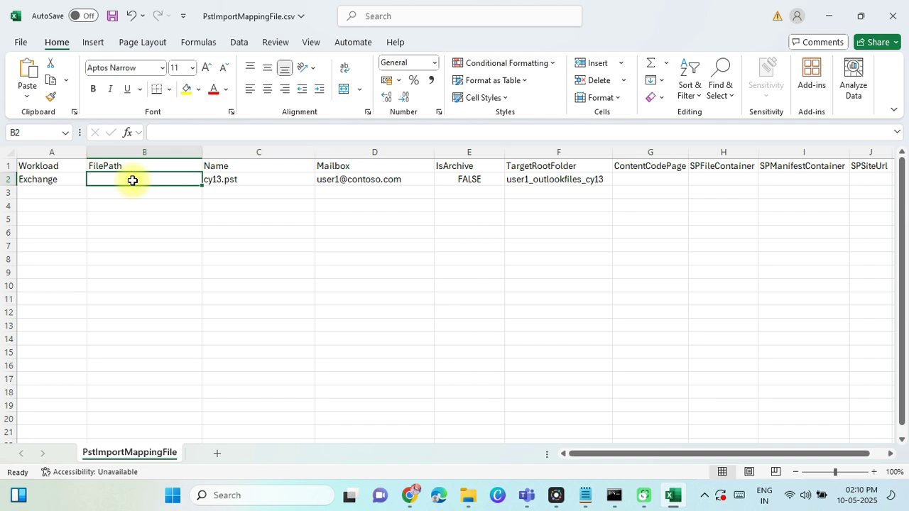
{"action": "left_click", "coordinate": [239, 181]}
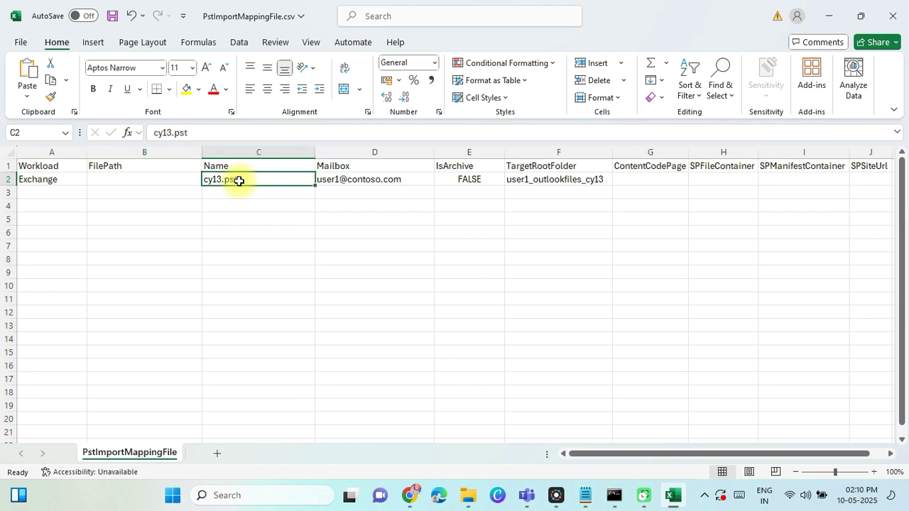
{"action": "type", "text": "a1.ps"}
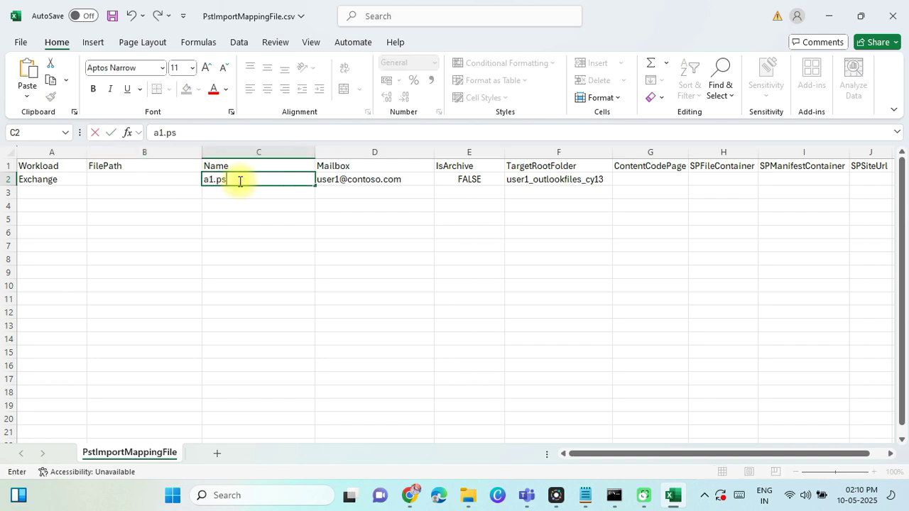
- Replace the sample Mailbox value in row 2 with the target mailbox's e-mail address
{"action": "left_click", "coordinate": [362, 183]}
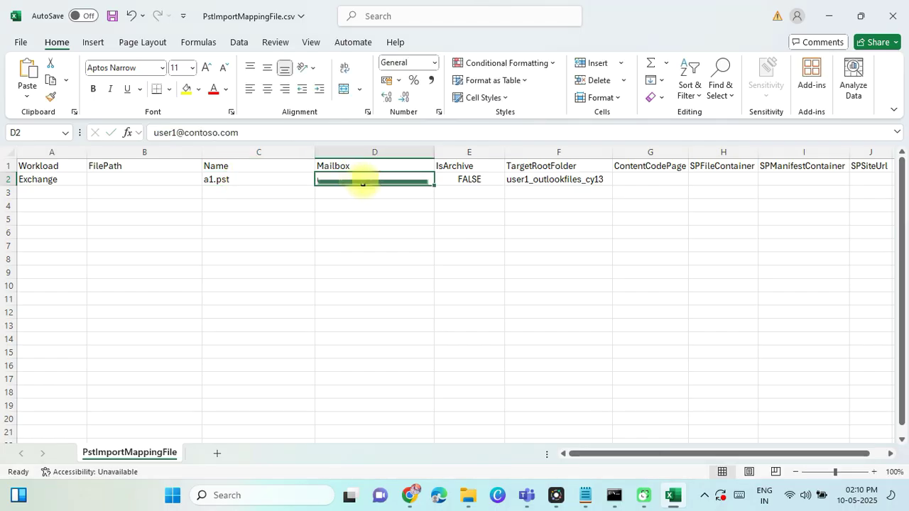
{"action": "double_click", "coordinate": [329, 183]}
{"action": "key", "text": "ctrl+v"}
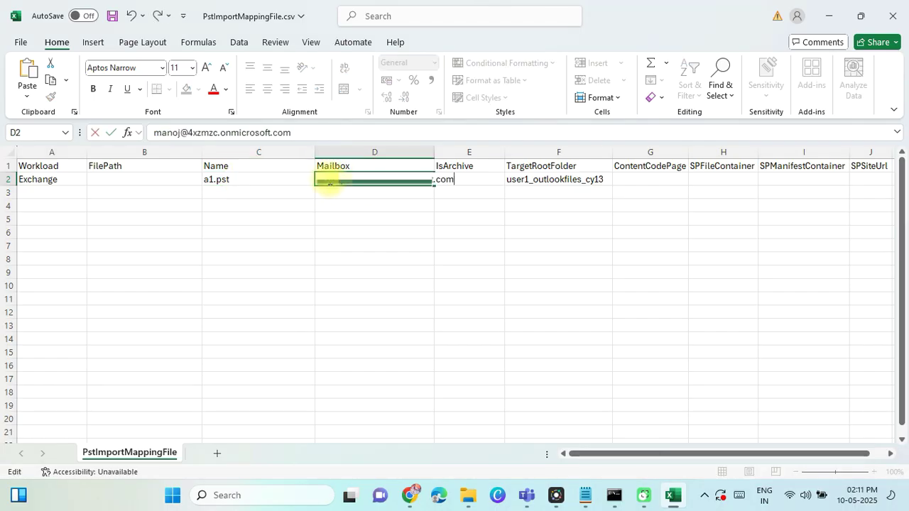
{"action": "left_click", "coordinate": [420, 228]}
- Clear the TargetRootFolder value in row 2, leaving IsArchive as FALSE, and save the mapping file
{"action": "left_click", "coordinate": [470, 177]}
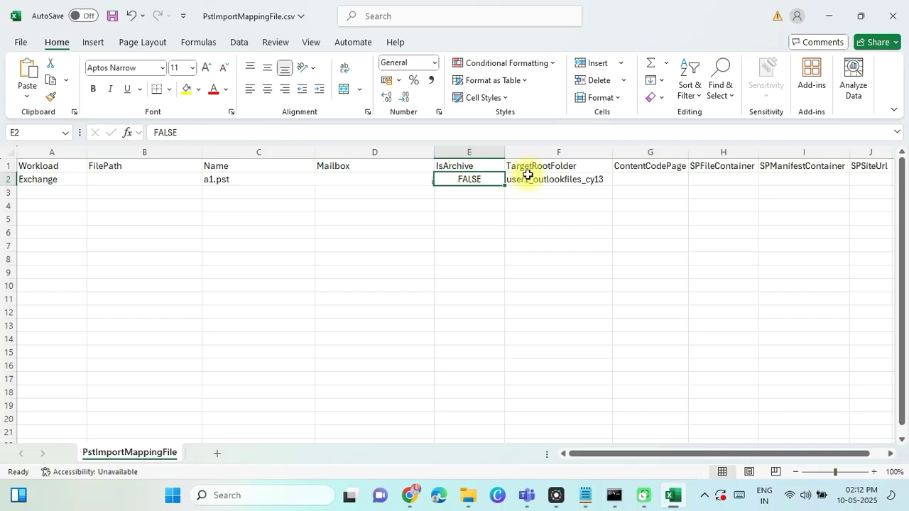
{"action": "left_click", "coordinate": [564, 180]}
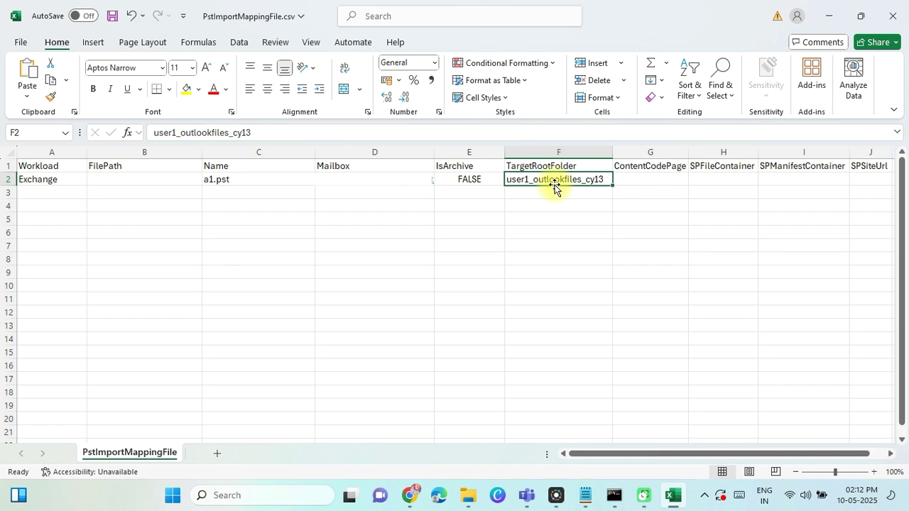
{"action": "key", "text": "Delete"}
{"action": "key", "text": "Tab"}
{"action": "key", "text": "Tab"}
{"action": "key", "text": "Tab"}
{"action": "key", "text": "Tab"}
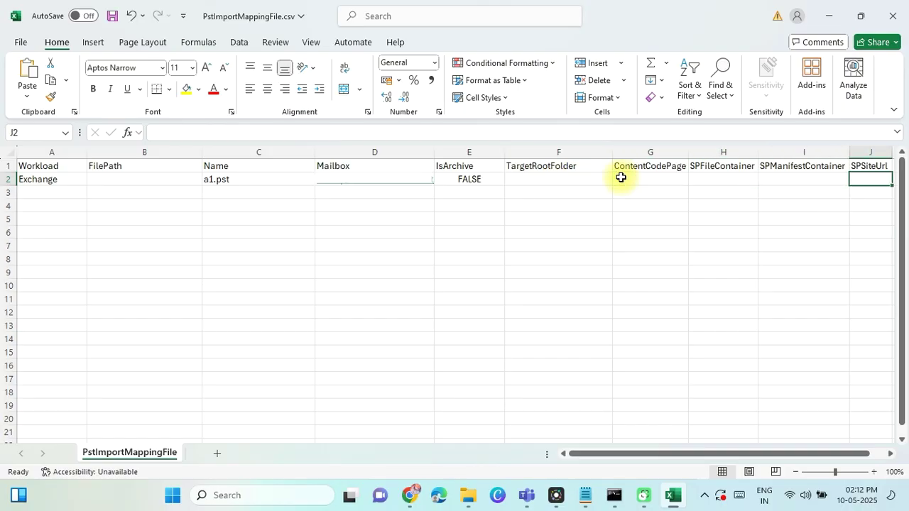
{"action": "key", "text": "ctrl+s"}
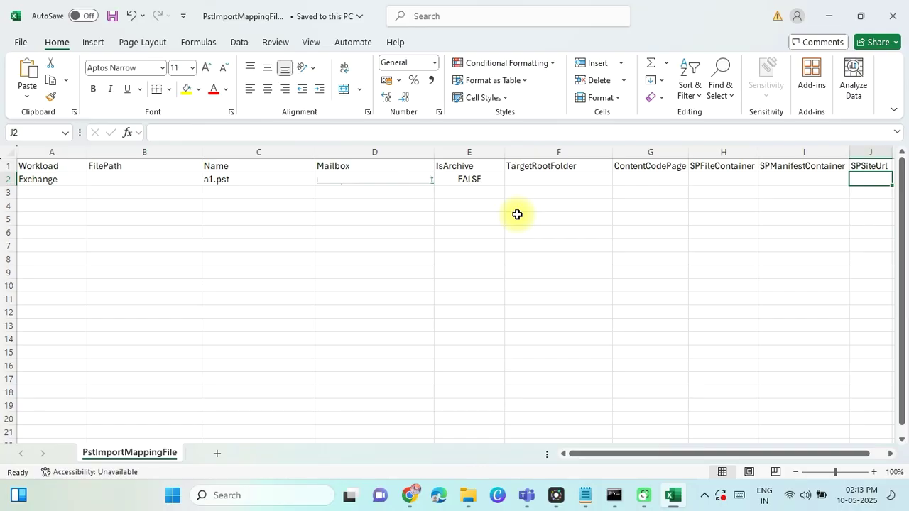
- Switch to the Purview import job, upload PstImportMappingFile.csv from Downloads as its mapping file and validate it
{"action": "key", "text": "alt+Tab"}
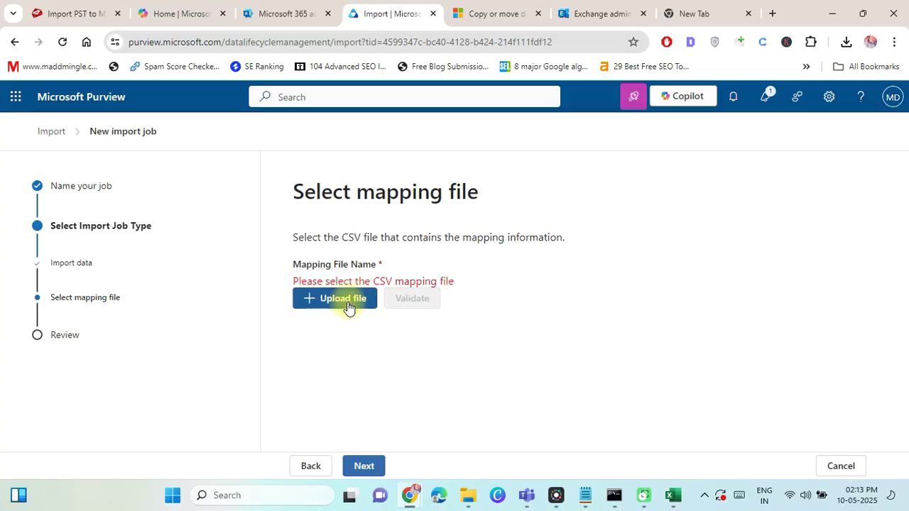
{"action": "left_click", "coordinate": [344, 299]}
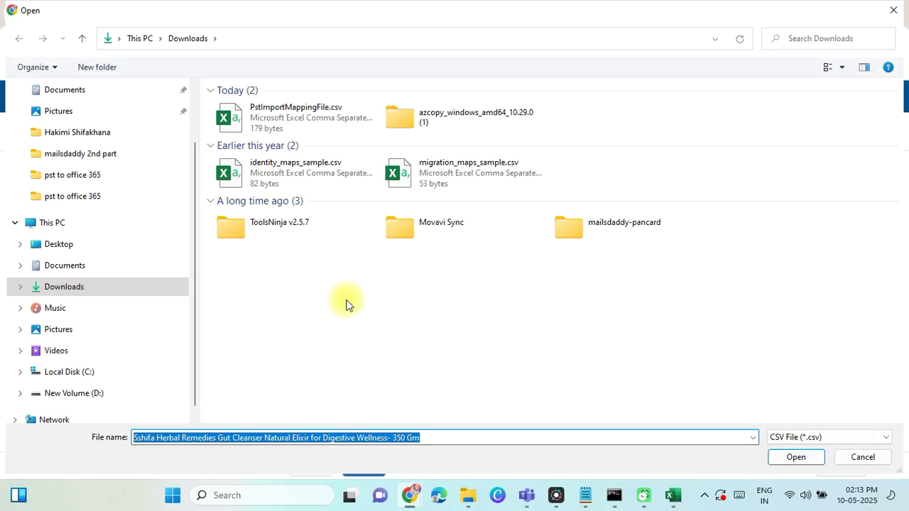
{"action": "left_click", "coordinate": [271, 121]}
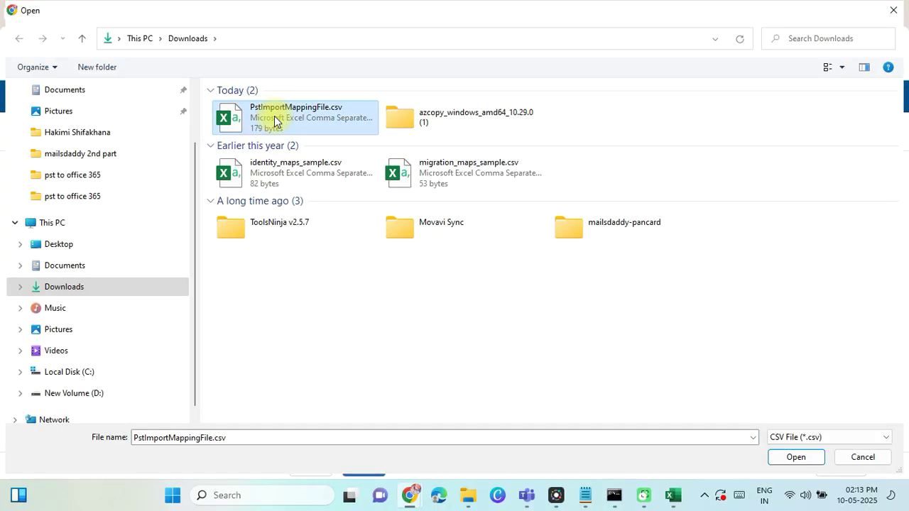
{"action": "left_click", "coordinate": [794, 456]}
{"action": "left_click", "coordinate": [411, 328]}
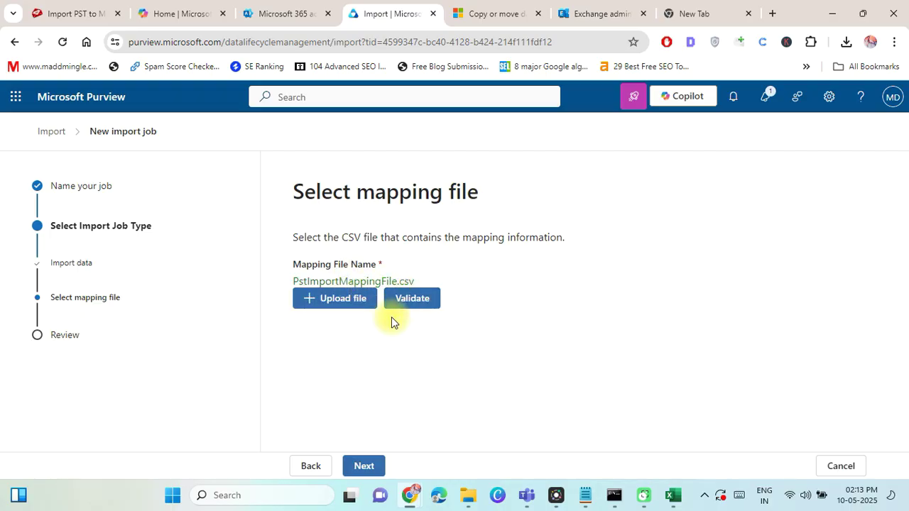
- Review and submit the pstfilemigration import job, then close the wizard and refresh the import job list
{"action": "left_click", "coordinate": [365, 466]}
{"action": "left_click_drag", "start_coordinate": [281, 206], "coordinate": [649, 345]}
{"action": "left_click", "coordinate": [466, 344]}
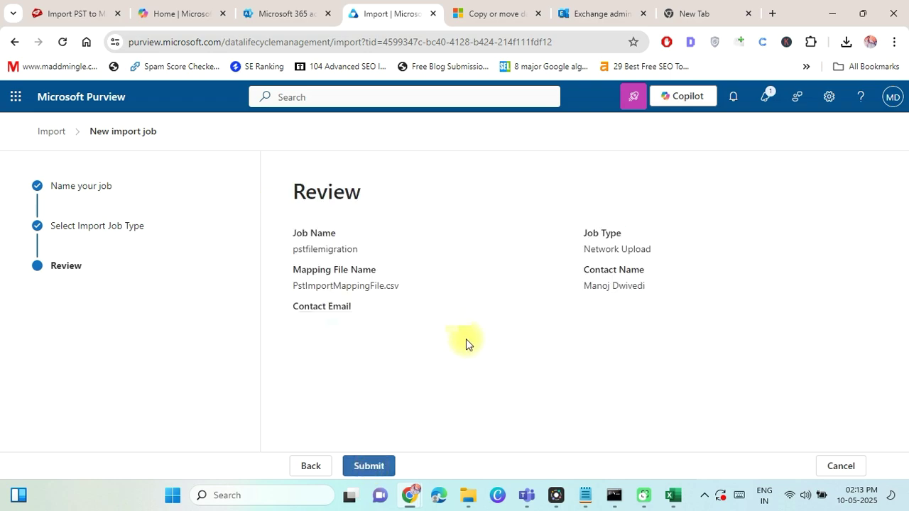
{"action": "left_click", "coordinate": [368, 467]}
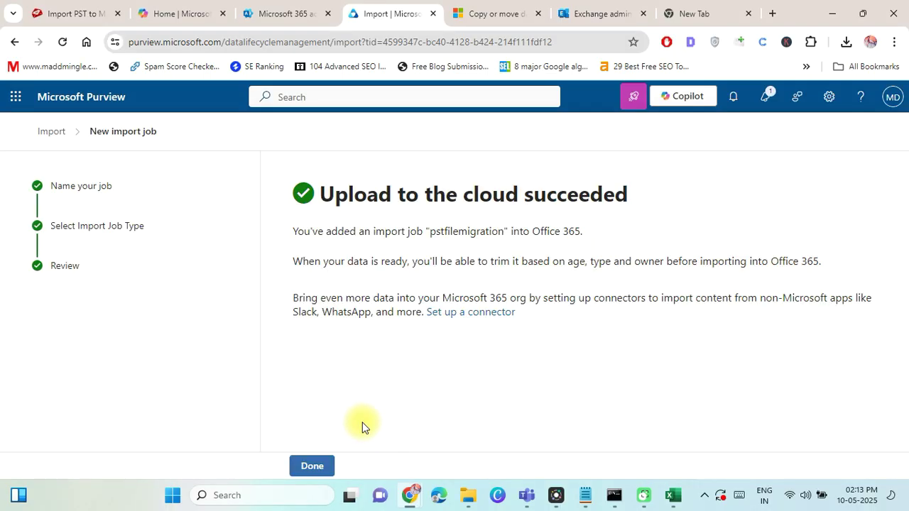
{"action": "triple_click", "coordinate": [441, 197]}
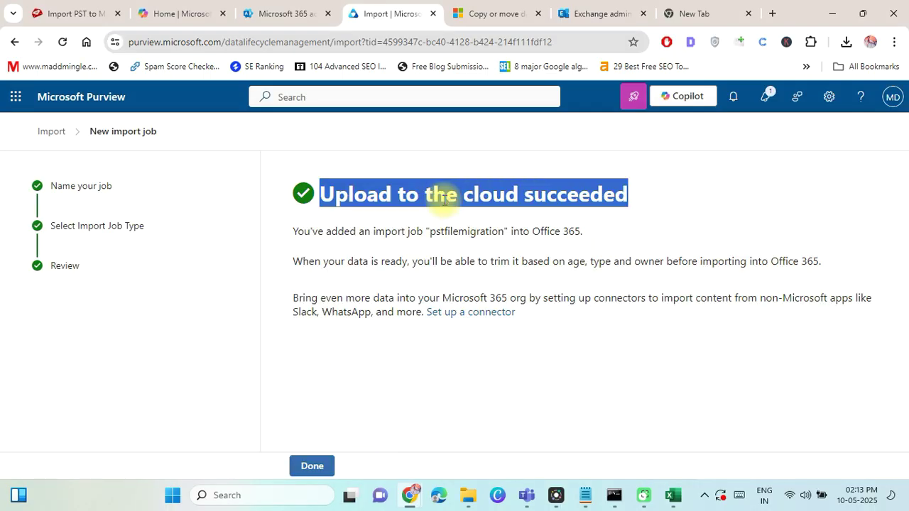
{"action": "left_click", "coordinate": [315, 467]}
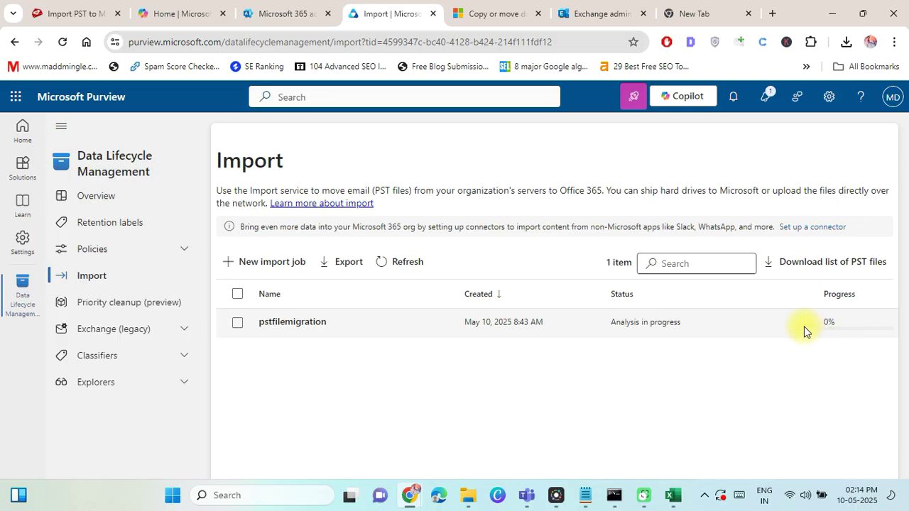
{"action": "left_click", "coordinate": [395, 265]}
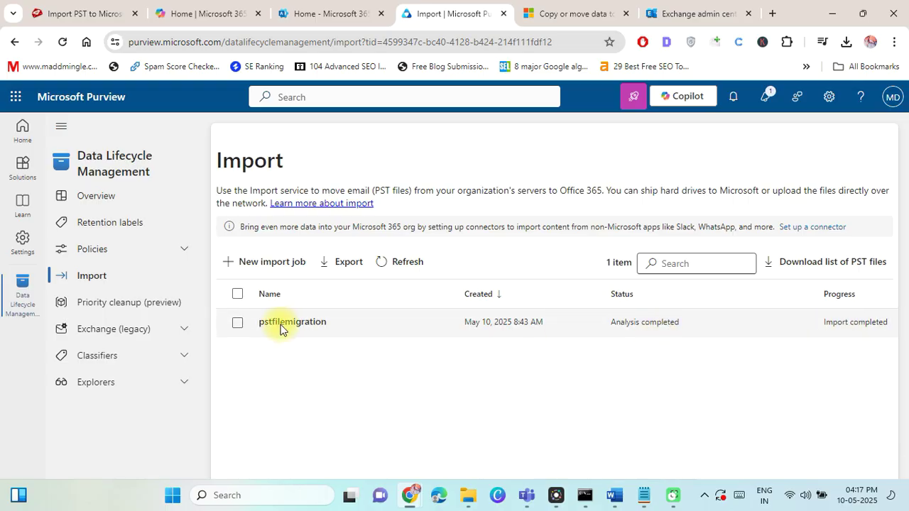
- Import the pstfilemigration job to Office 365 with the option to import everything unfiltered, and submit it
{"action": "left_click", "coordinate": [237, 324]}
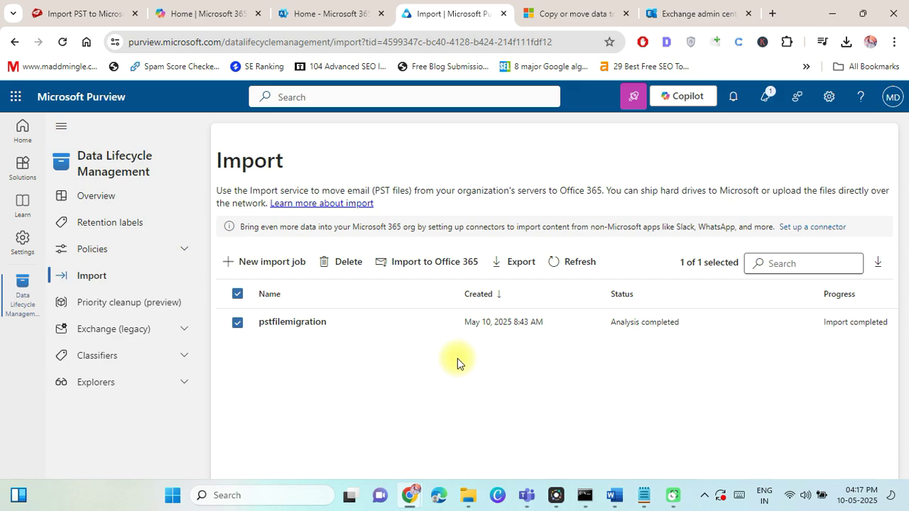
{"action": "left_click", "coordinate": [424, 267]}
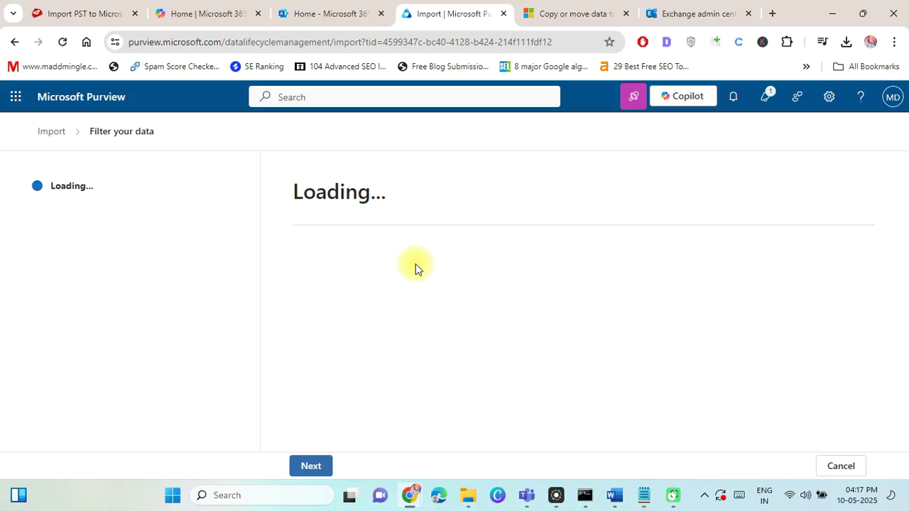
{"action": "key", "text": "ctrl+minus"}
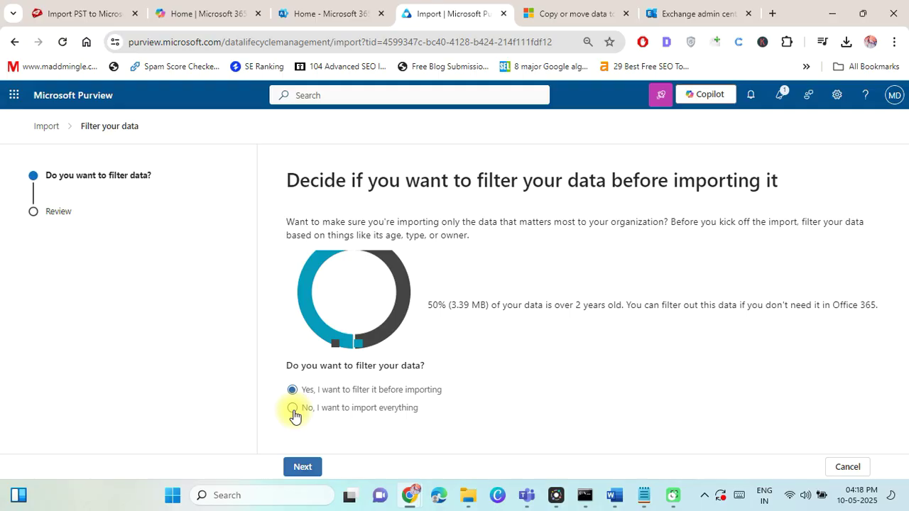
{"action": "left_click", "coordinate": [303, 467]}
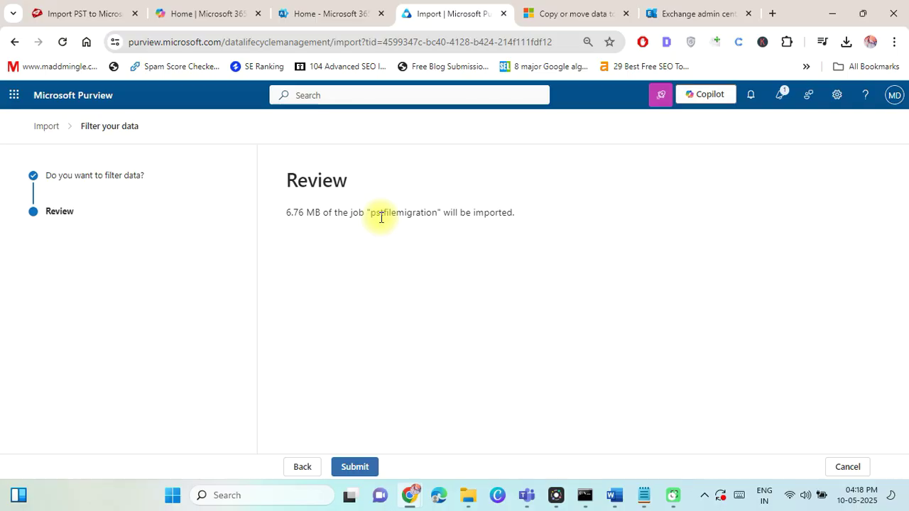
{"action": "left_click", "coordinate": [358, 468]}
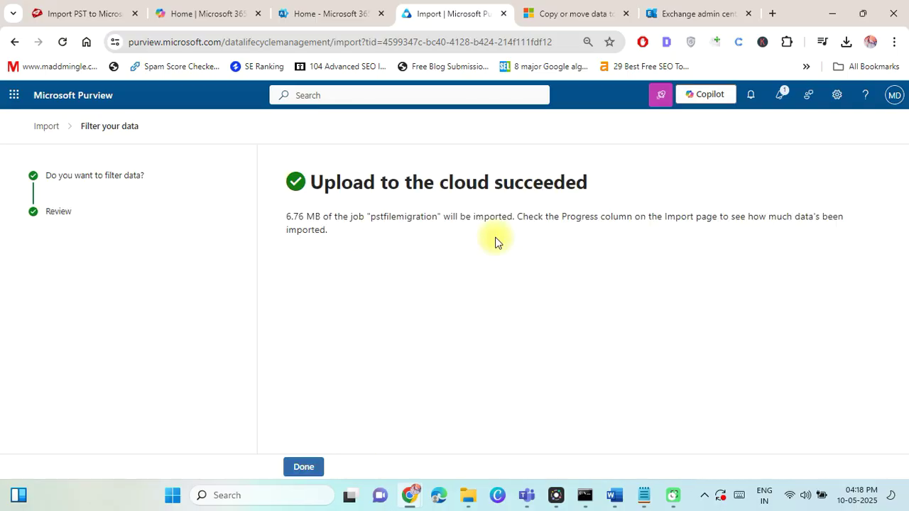
{"action": "triple_click", "coordinate": [418, 182]}
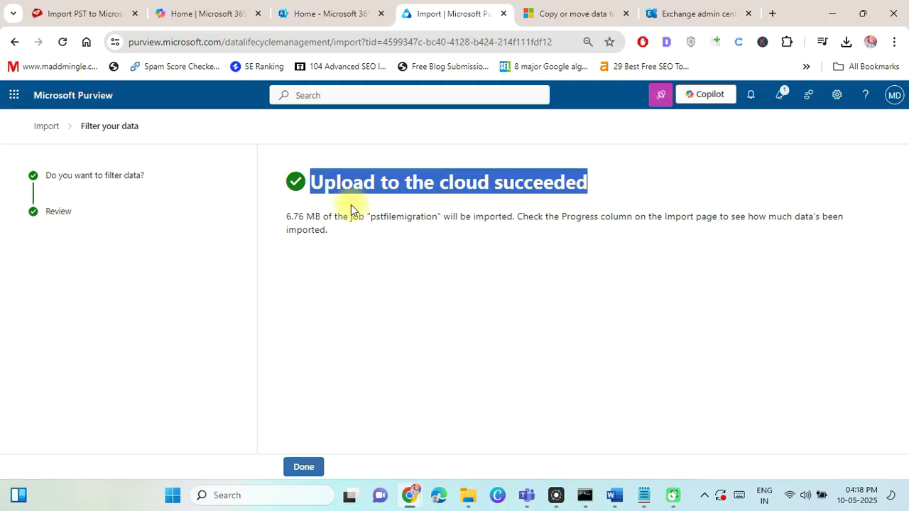
{"action": "left_click", "coordinate": [304, 467]}
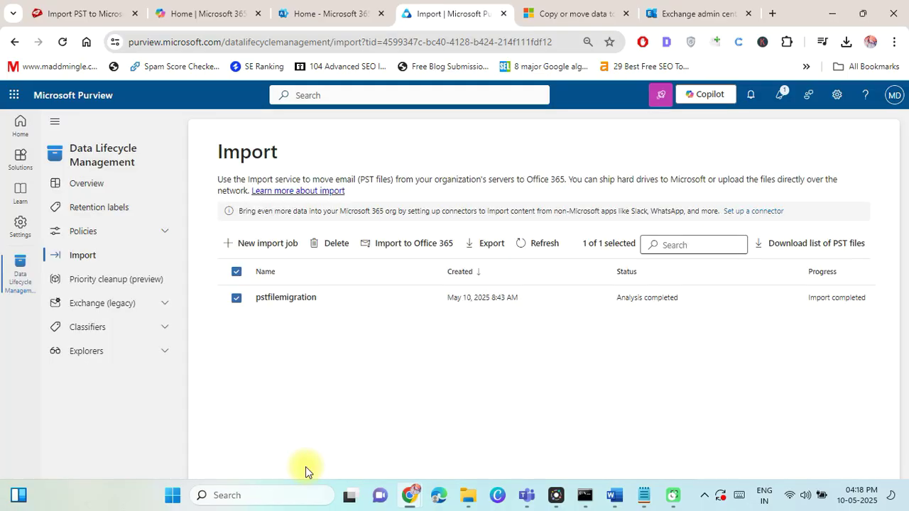
- Refresh the import job list and check the progress of pstfilemigration
{"action": "left_click", "coordinate": [524, 244]}
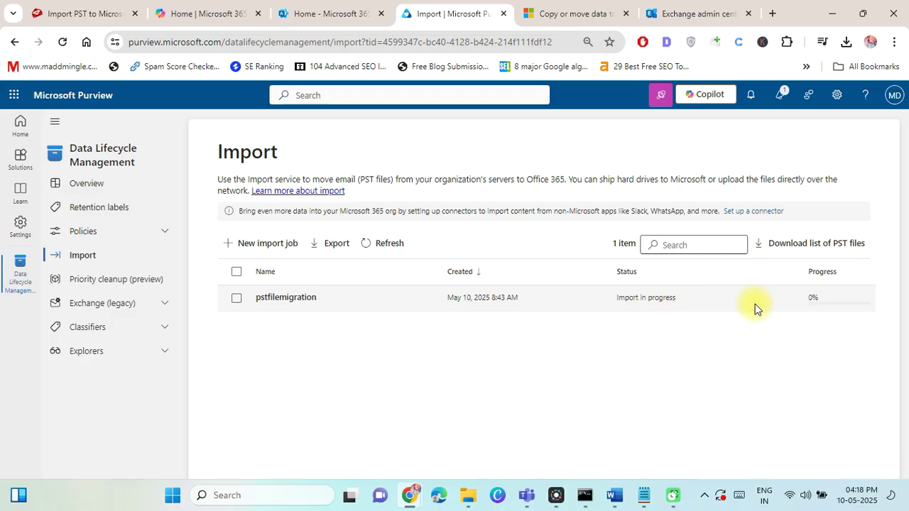
{"action": "mouse_move", "coordinate": [813, 307]}
{"action": "left_click", "coordinate": [387, 244]}
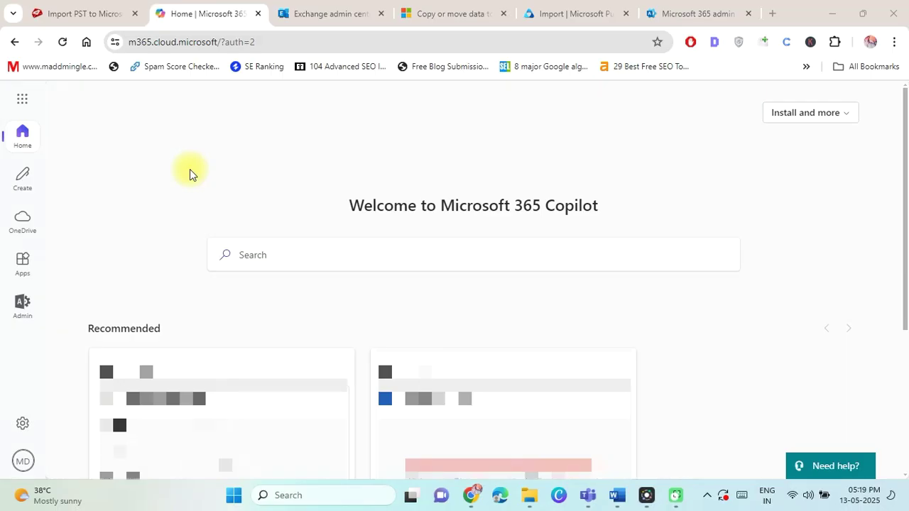
- Open Outlook from the Microsoft 365 apps, expand the Imported folder and examine the messages in its Inbox
{"action": "left_click", "coordinate": [20, 266]}
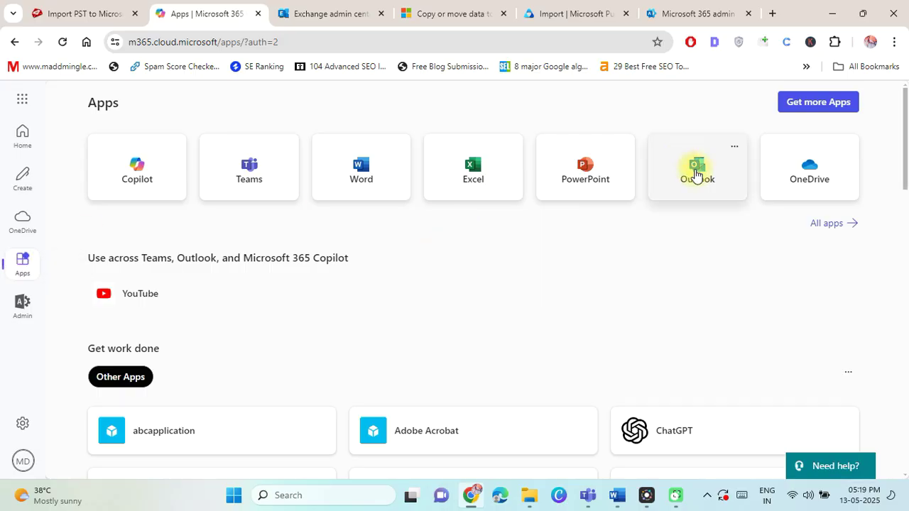
{"action": "left_click", "coordinate": [696, 176]}
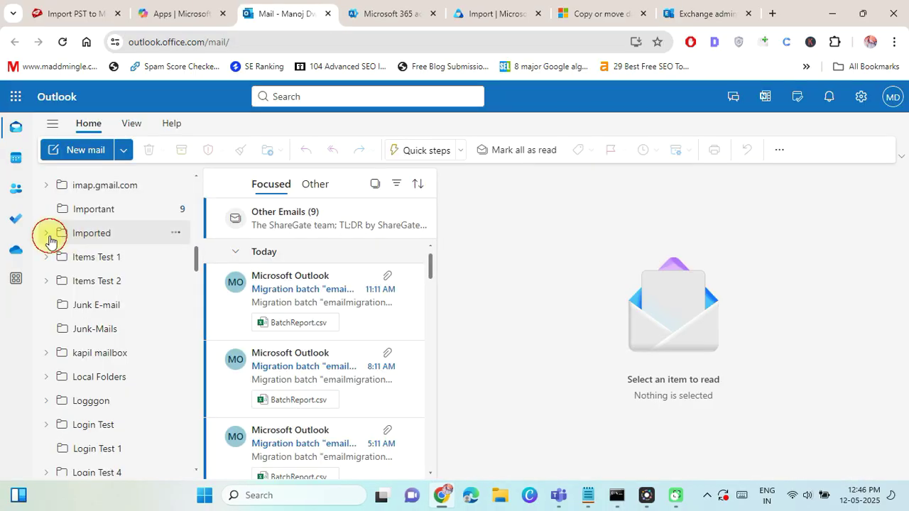
{"action": "left_click", "coordinate": [45, 233]}
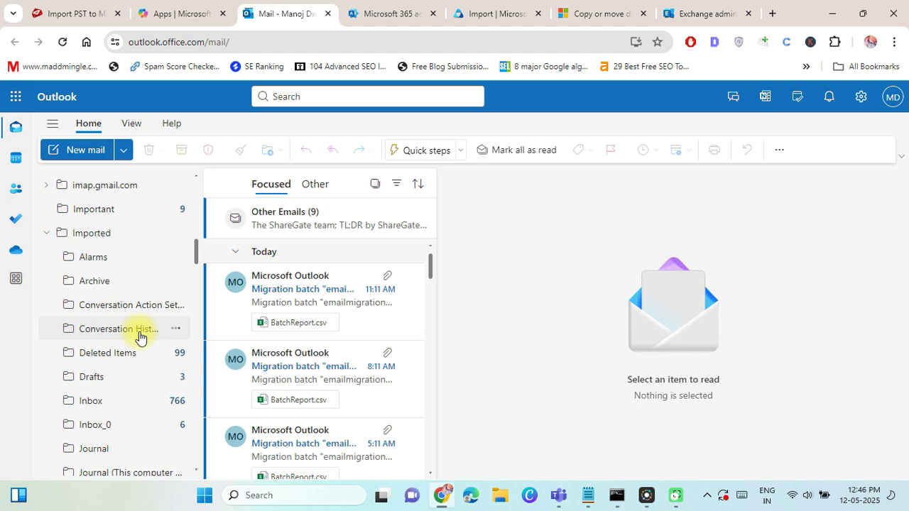
{"action": "left_click", "coordinate": [102, 405]}
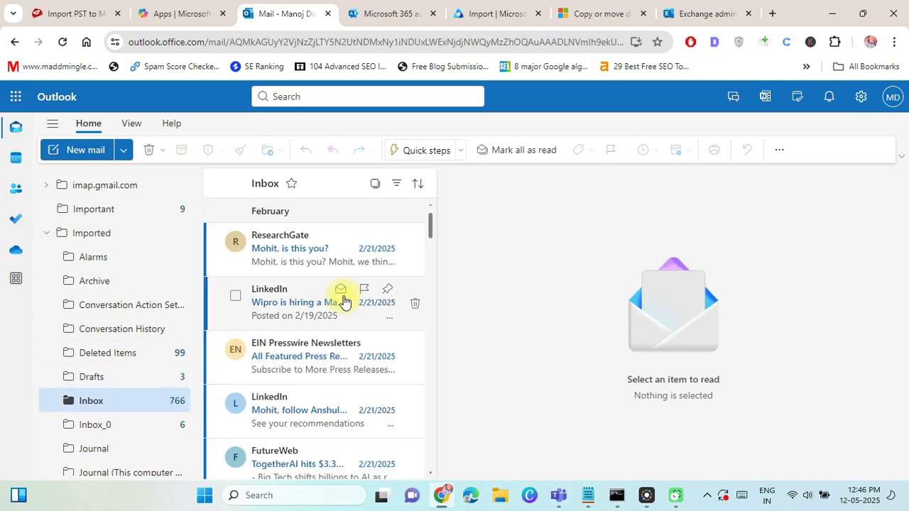
{"action": "left_click", "coordinate": [346, 260]}
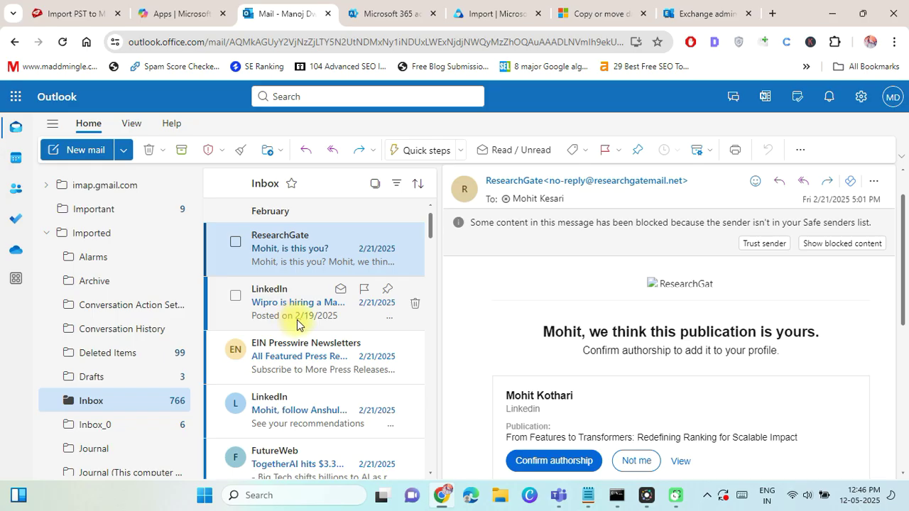
{"action": "left_click", "coordinate": [265, 356]}
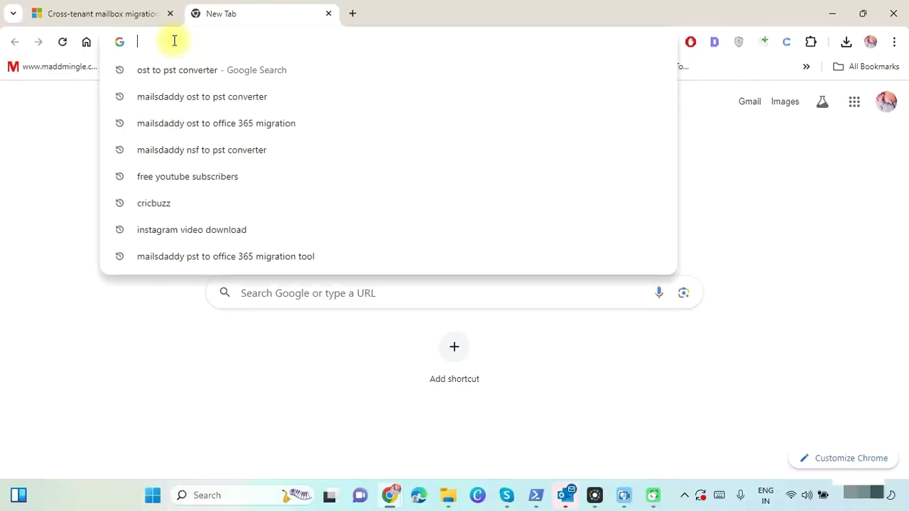
- Switch to a blank browser tab and visit the mailsdaddy.com website
{"action": "type", "text": "mailsdaddy.com"}
{"action": "key", "text": "Return"}
{"action": "left_click", "coordinate": [400, 114]}
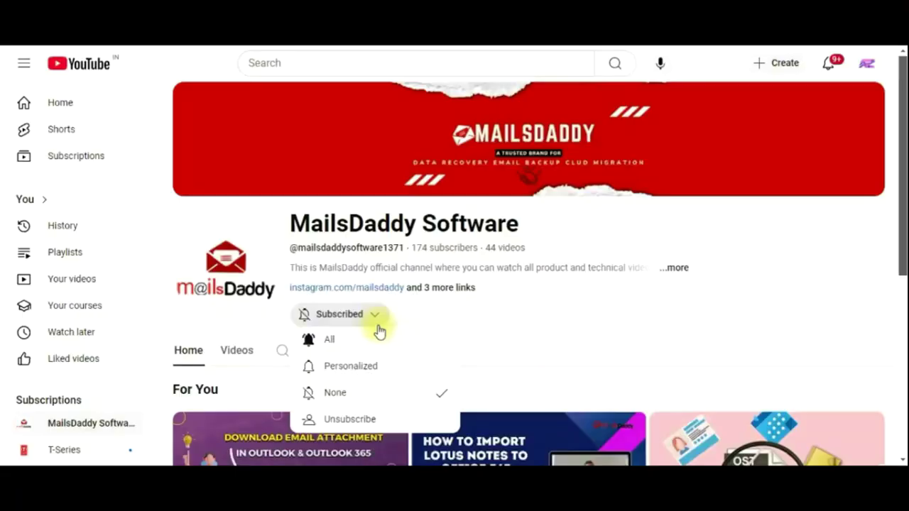
- Switch to YouTube and set the MailsDaddy Software channel's notifications to All
{"action": "left_click", "coordinate": [382, 341]}
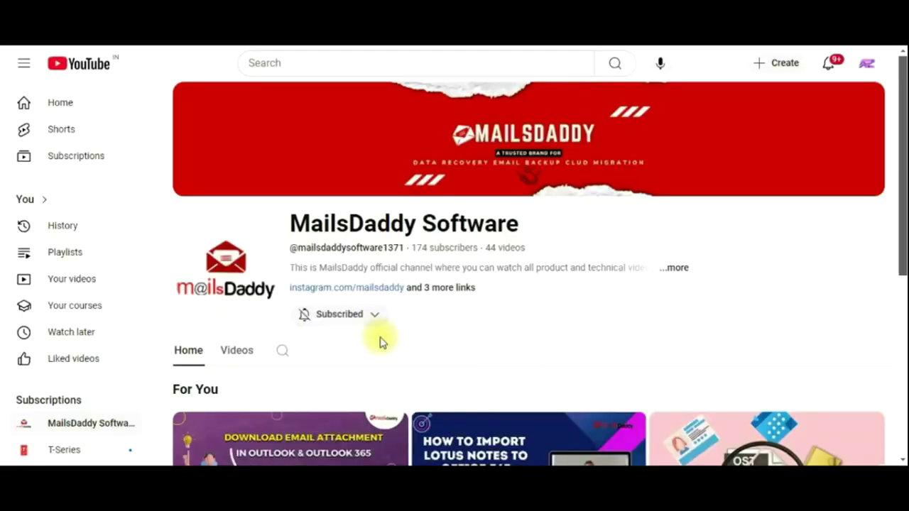